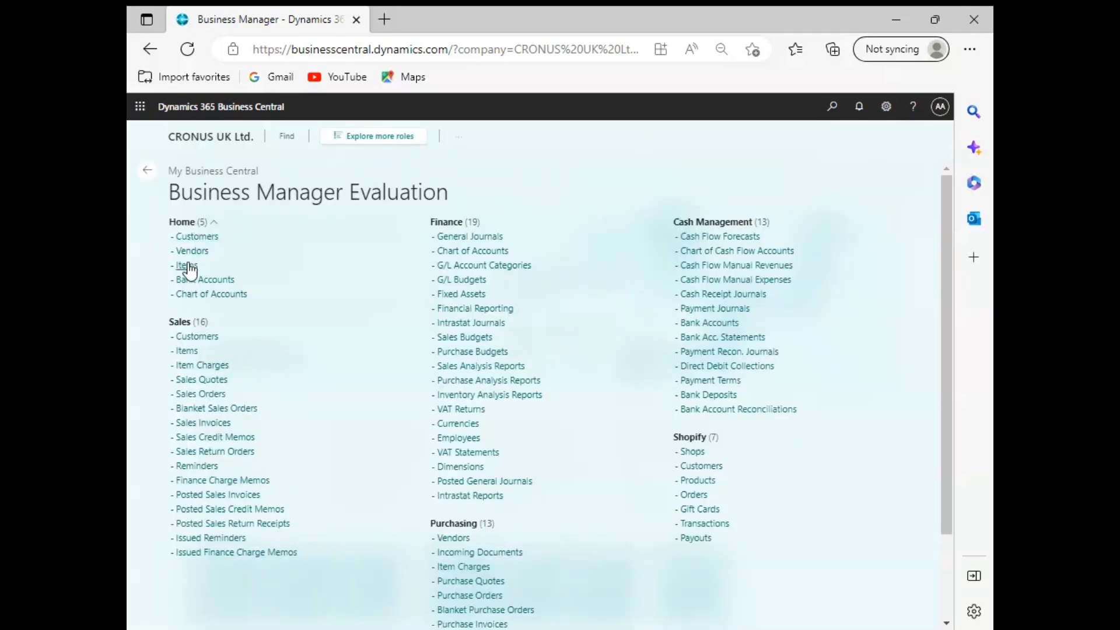
Step: Open the Items list and create a new item from the ITEM template
left_click(186, 265)
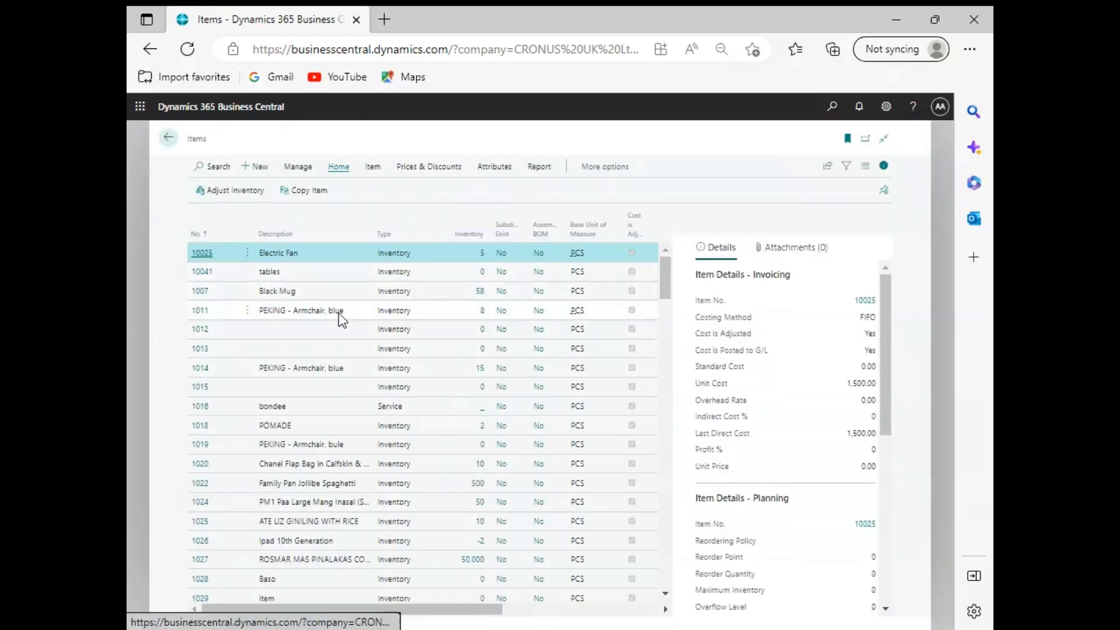
scroll(505, 426, "down", 4)
scroll(505, 426, "up", 4)
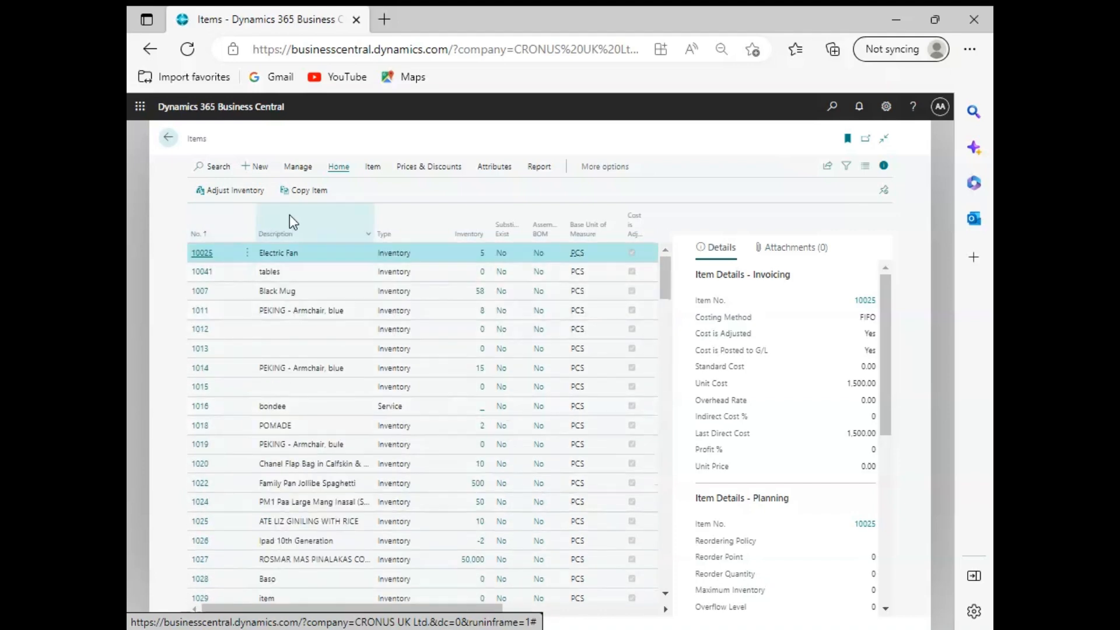
left_click_drag(411, 607, 380, 609)
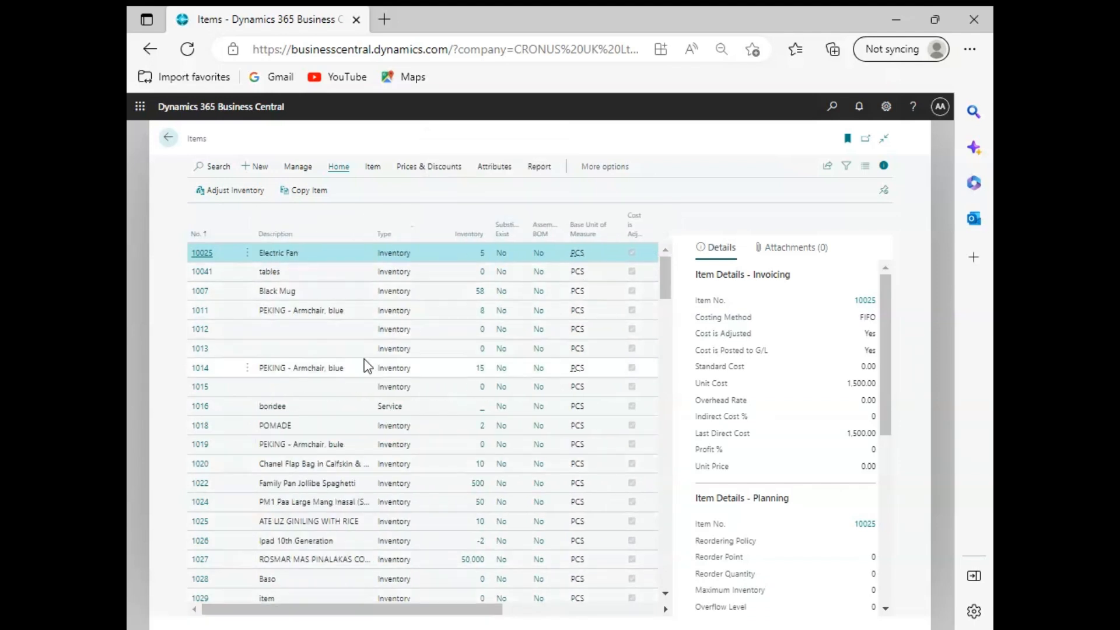
left_click(260, 167)
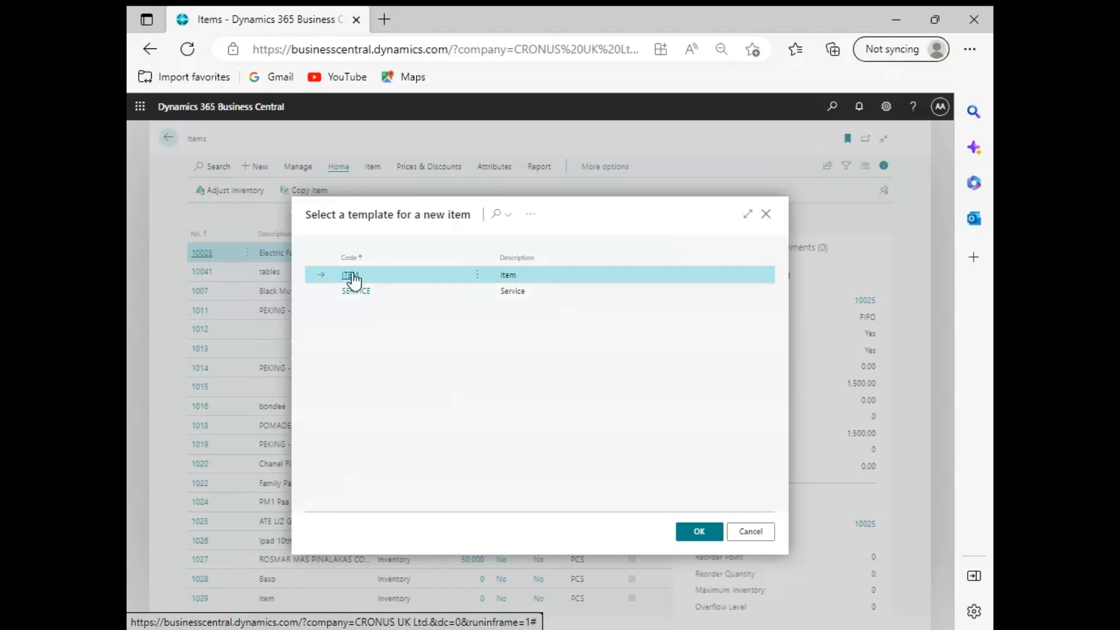
left_click(699, 532)
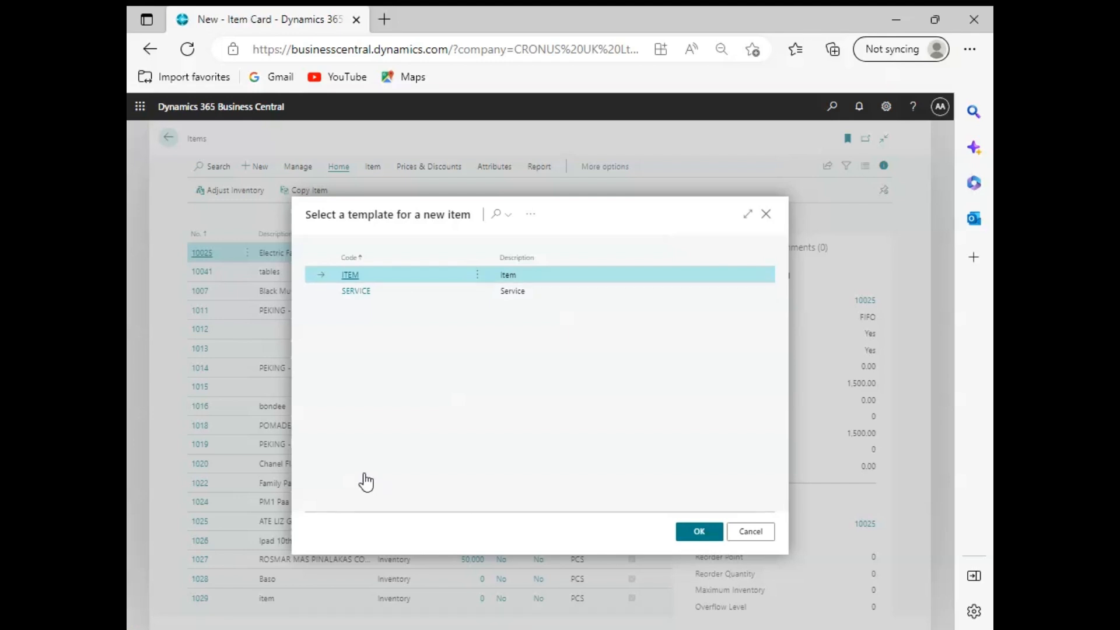
left_click(700, 532)
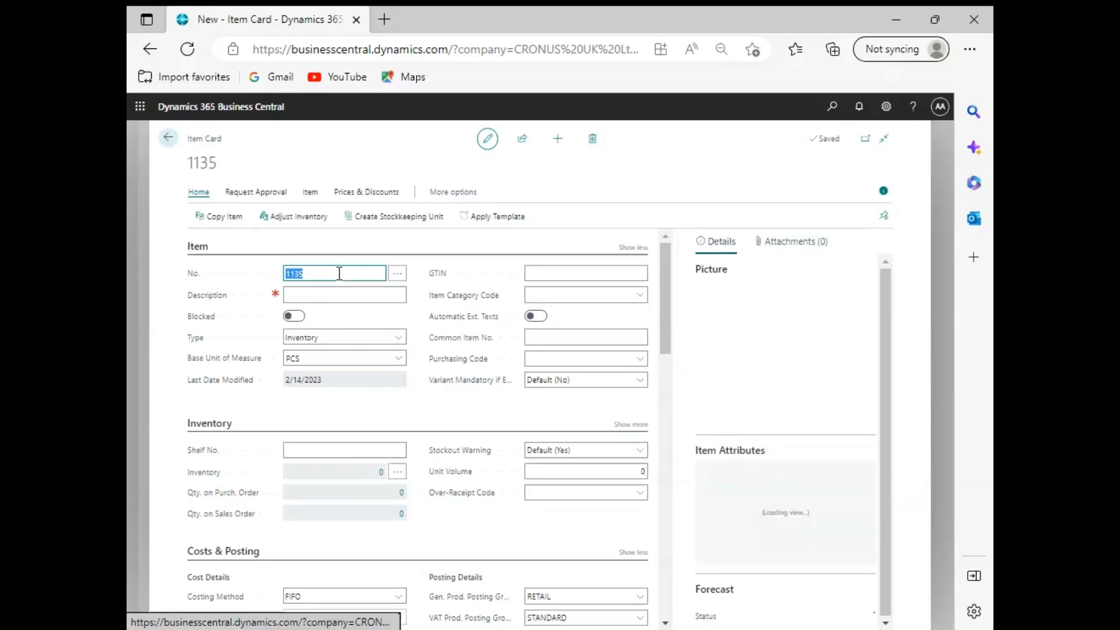
Step: Enter the description SAM Chair, keep the type Inventory and choose PCS as the base unit of measure
left_click(329, 296)
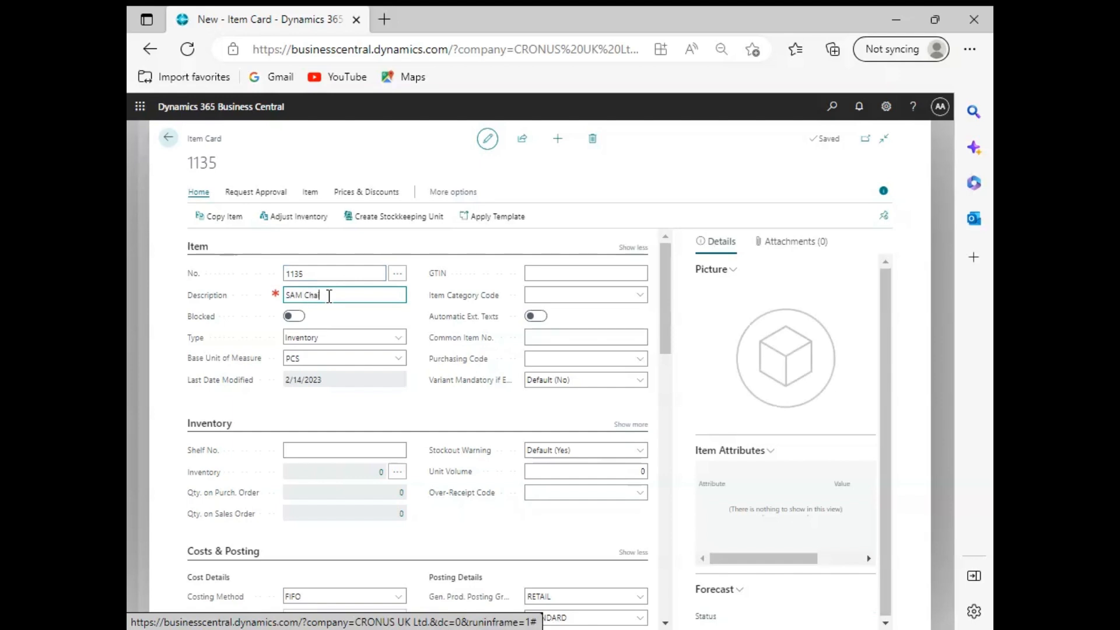
left_click(400, 339)
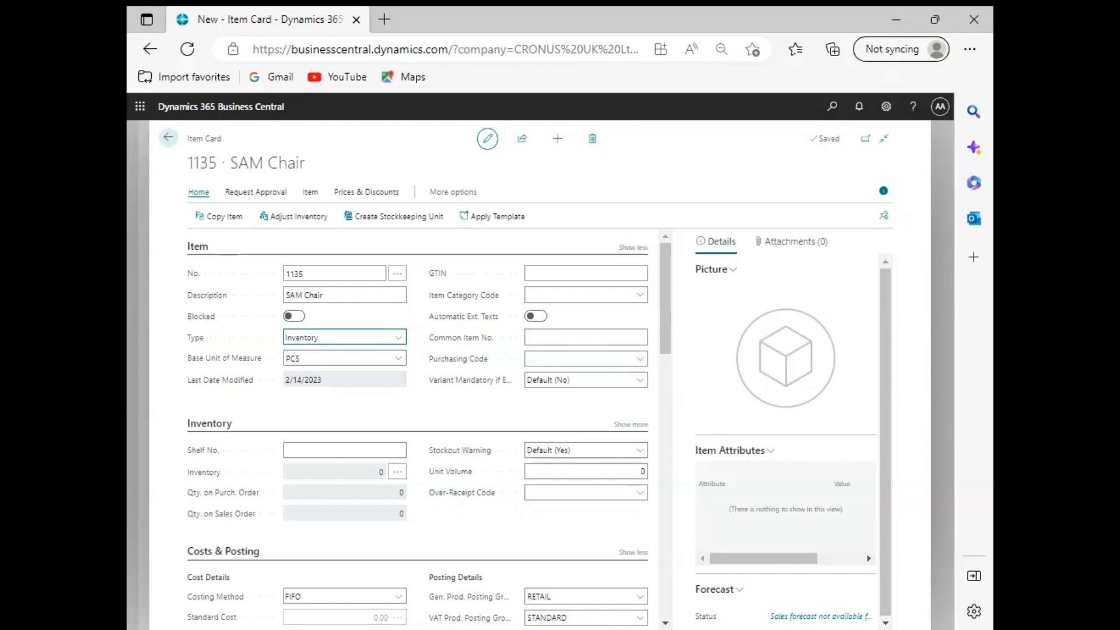
left_click(399, 363)
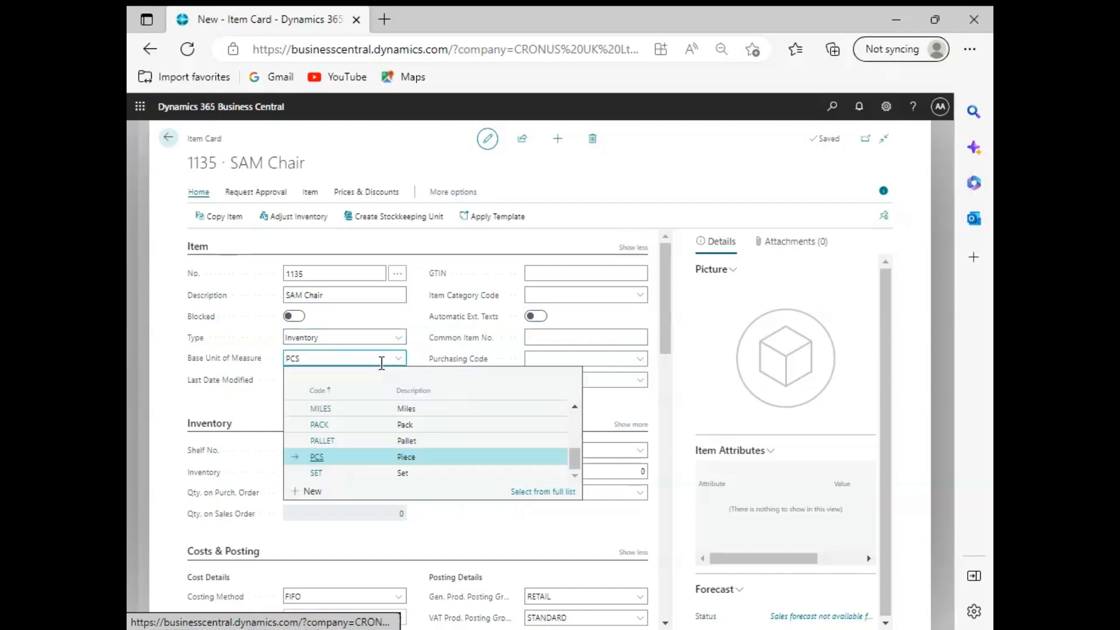
left_click(315, 459)
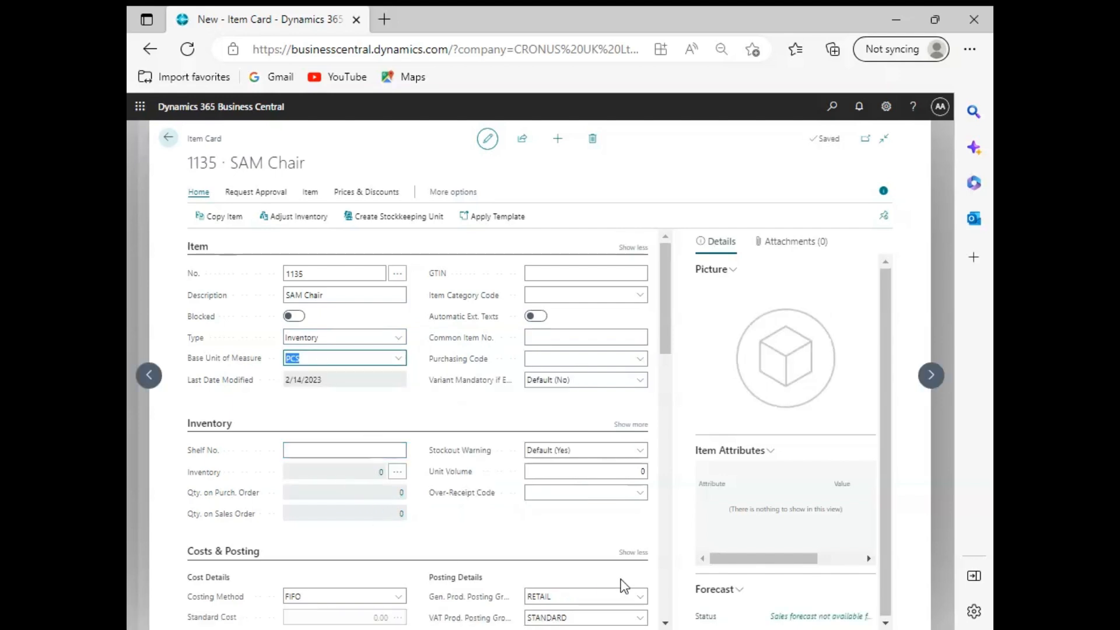
Step: Assign the item category code CHAIR to the SAM Chair item
left_click(634, 297)
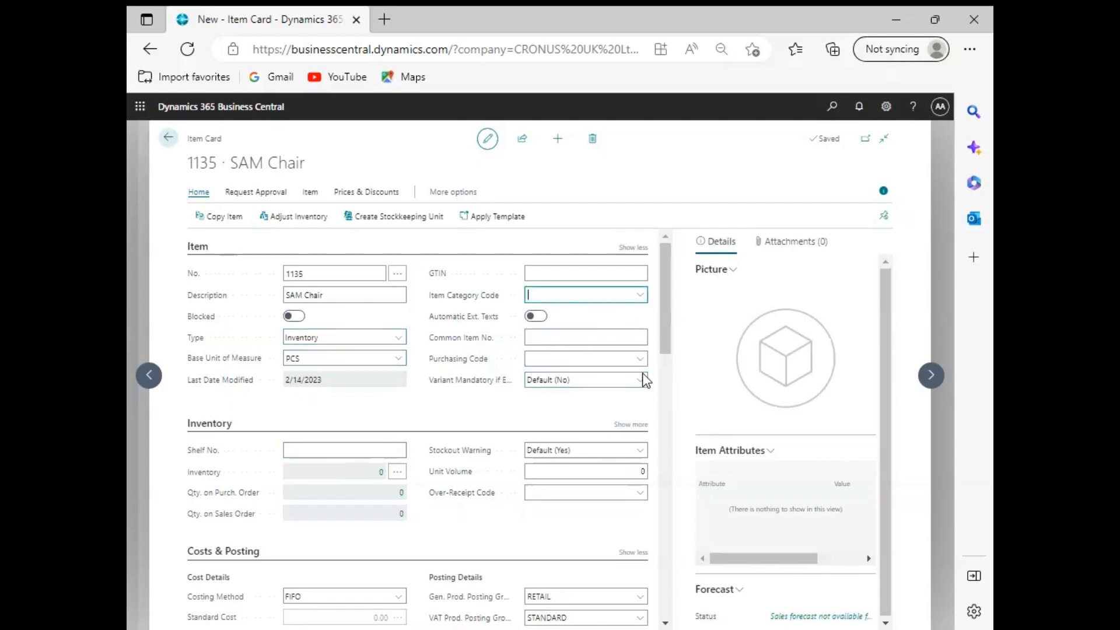
scroll(645, 374, "down", 3)
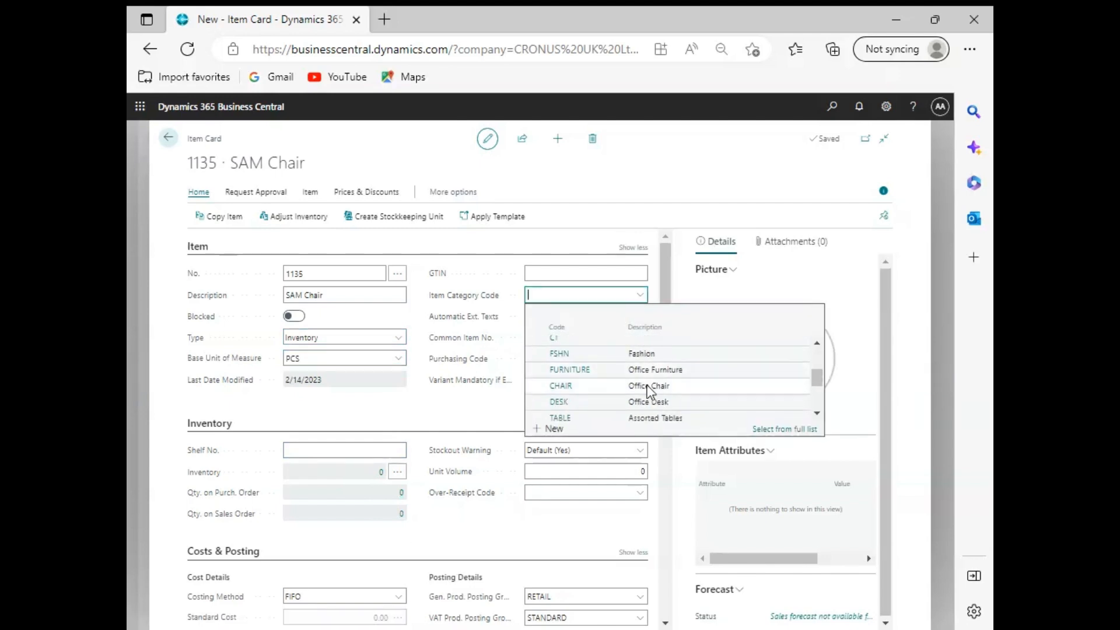
left_click(673, 388)
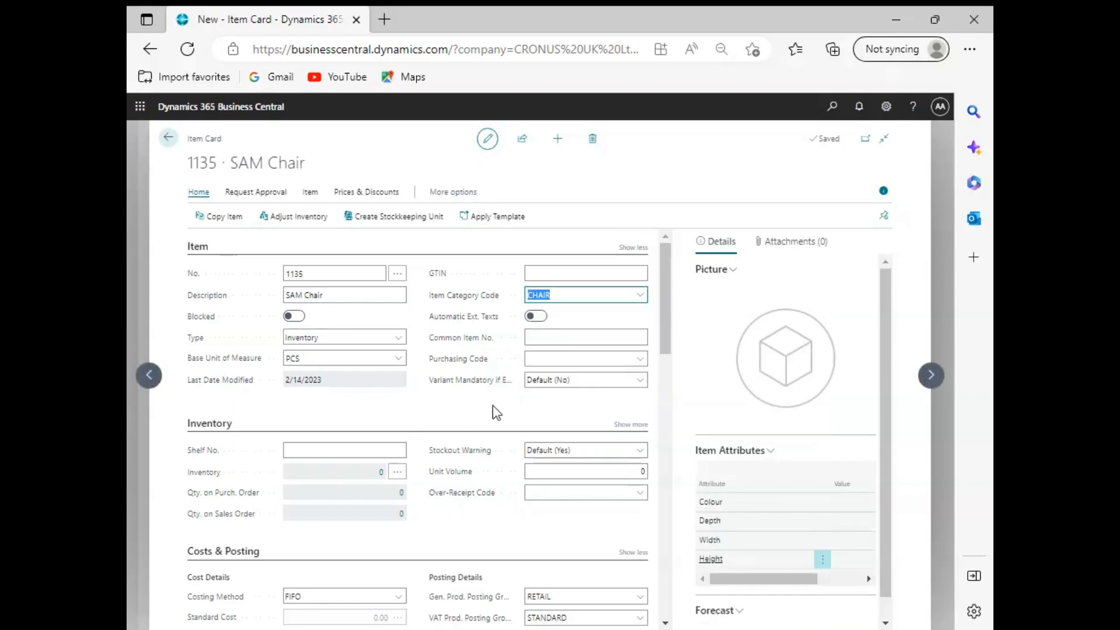
left_click_drag(763, 581, 701, 579)
Step: Look through the inventory adjustment locations for the item, select the East Warehouse line and close the list
scroll(470, 421, "down", 3)
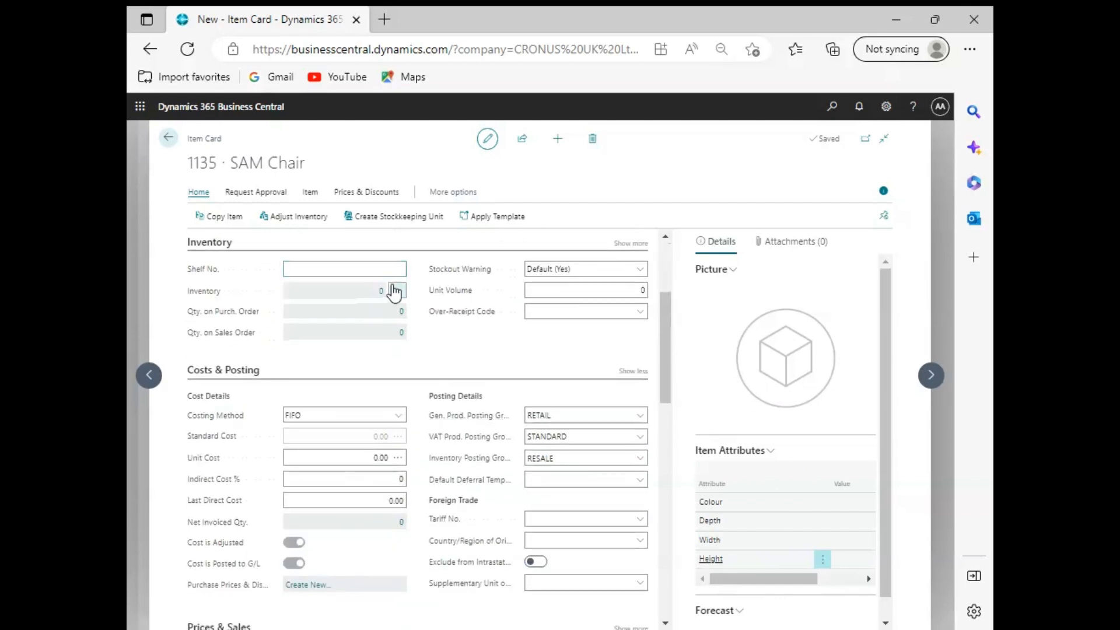
scroll(365, 324, "up", 1)
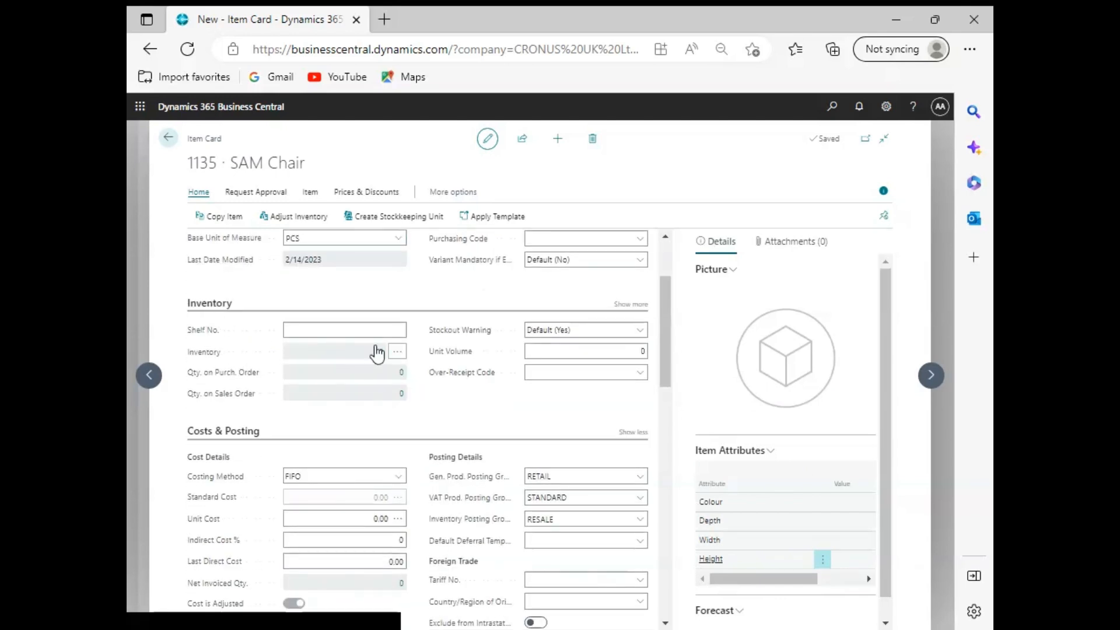
left_click(301, 329)
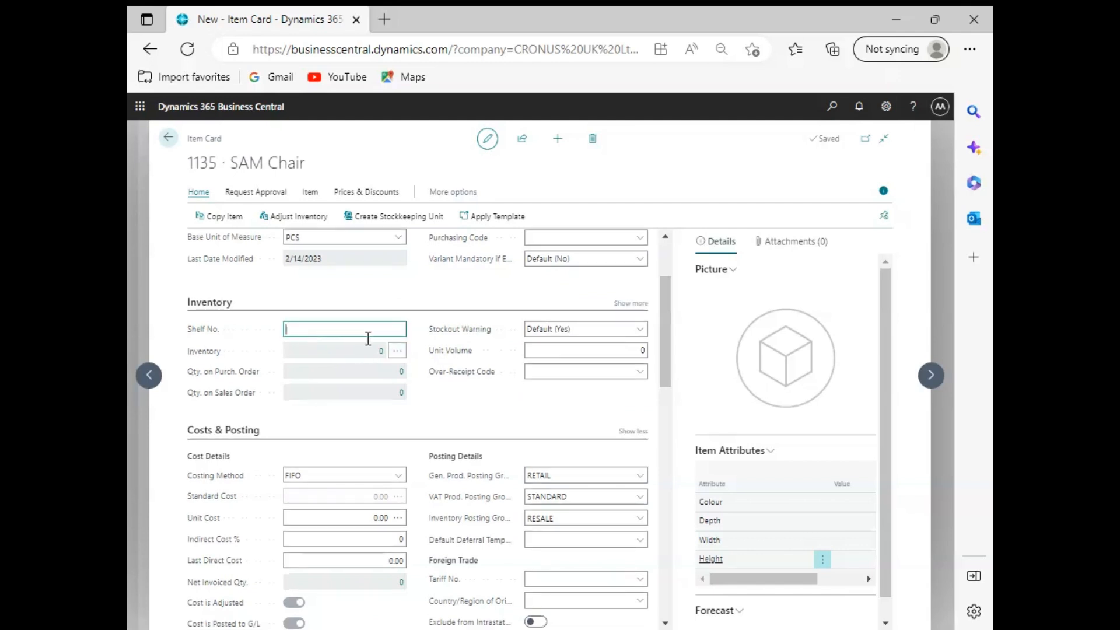
left_click(399, 353)
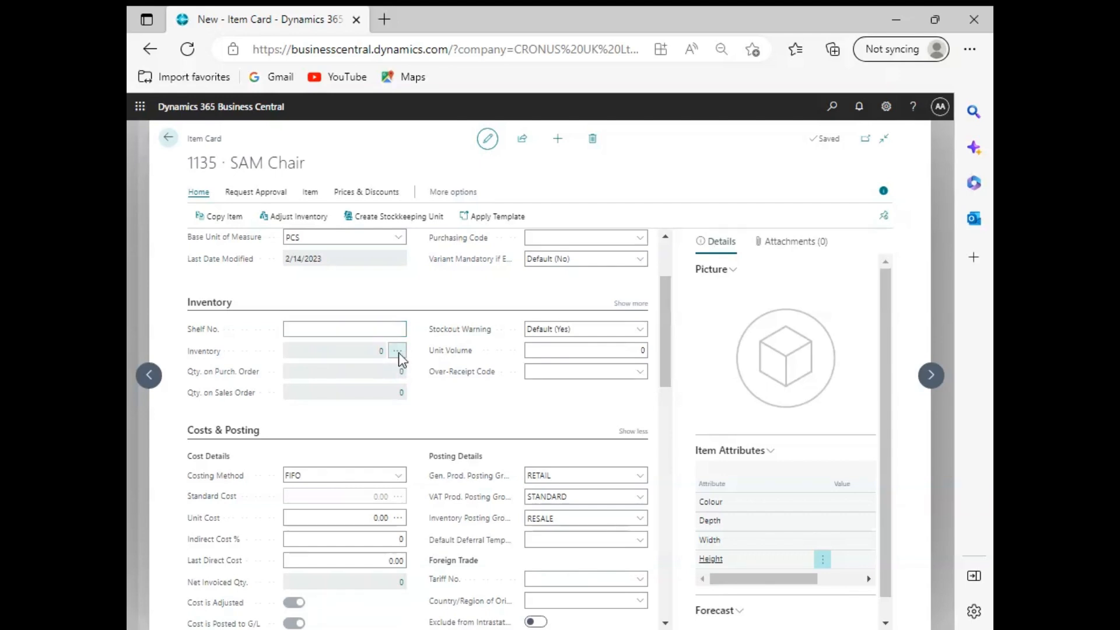
scroll(533, 386, "down", 2)
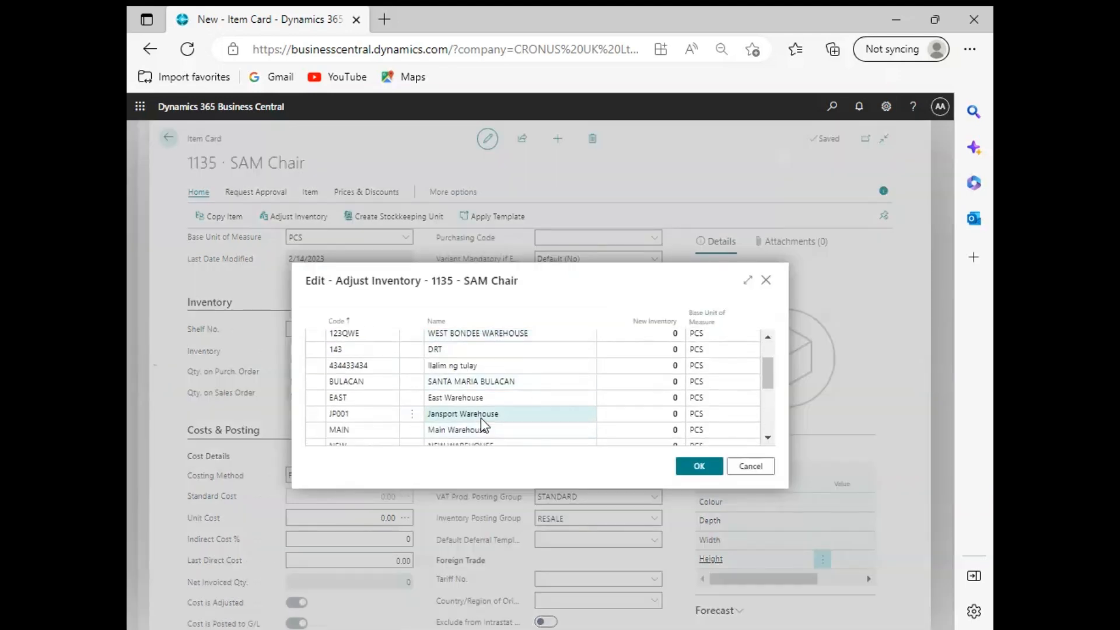
left_click(487, 399)
left_click(720, 472)
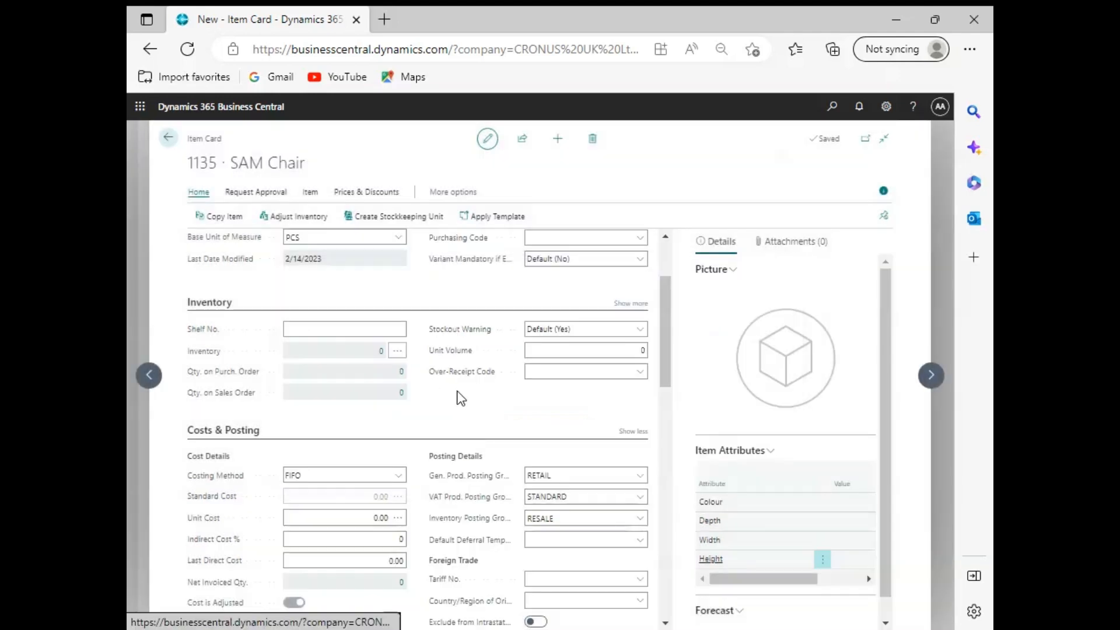
Step: Set both the unit cost and the last direct cost of the item to 150
scroll(392, 415, "down", 2)
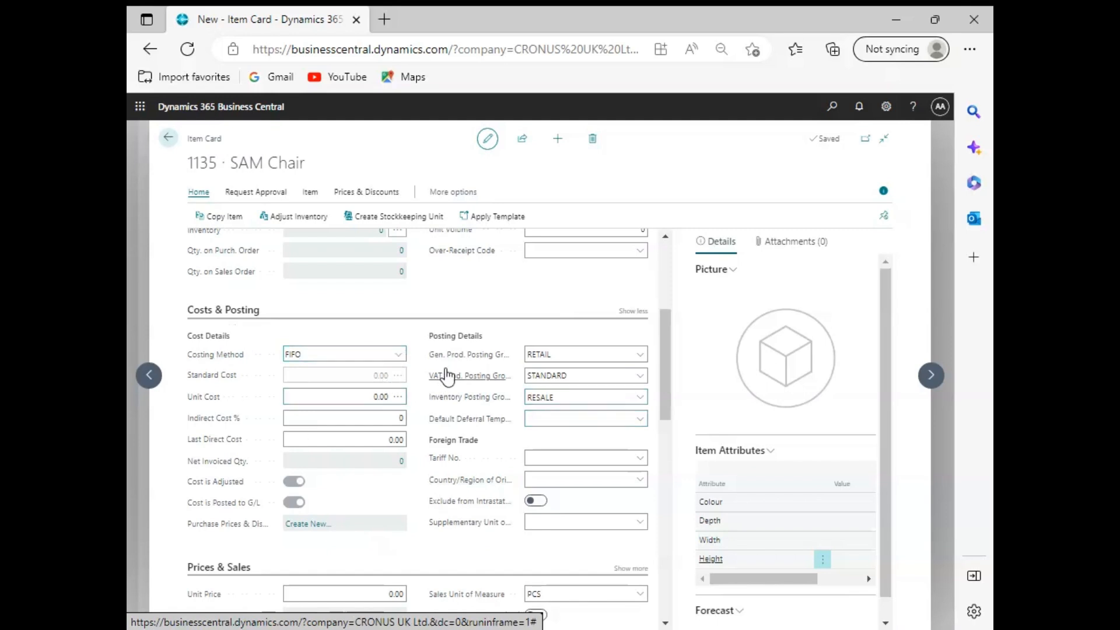
left_click(360, 397)
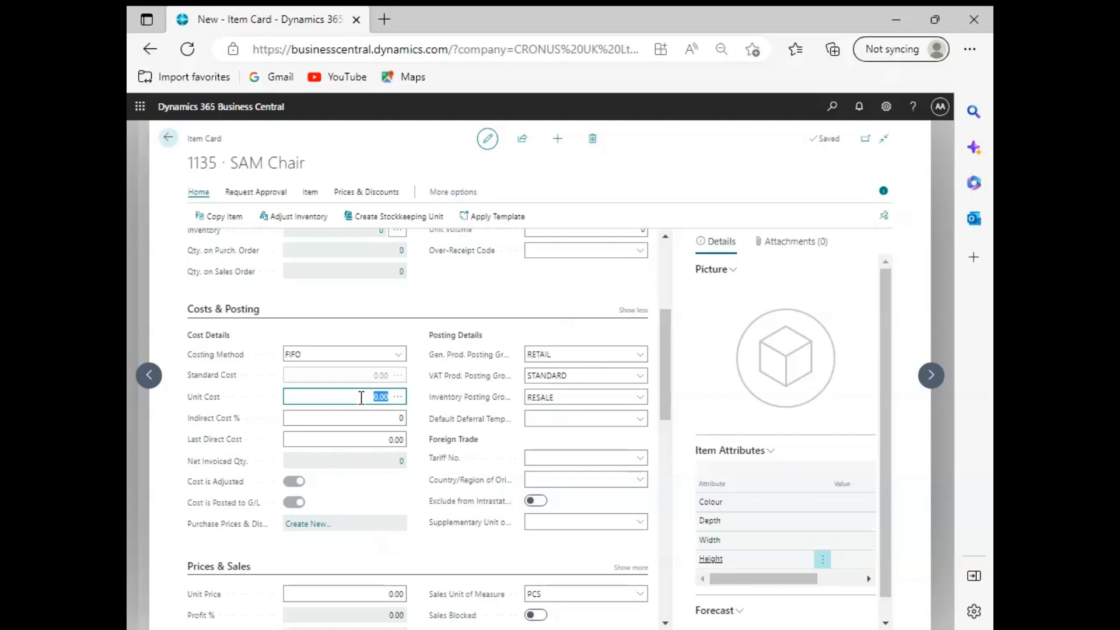
type("150")
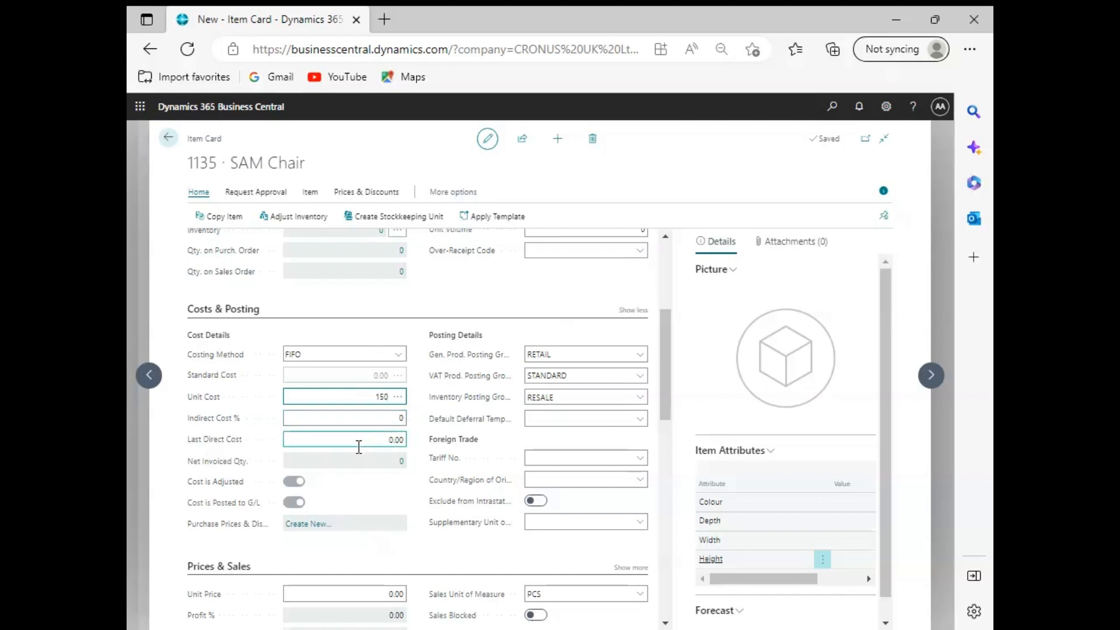
left_click(386, 437)
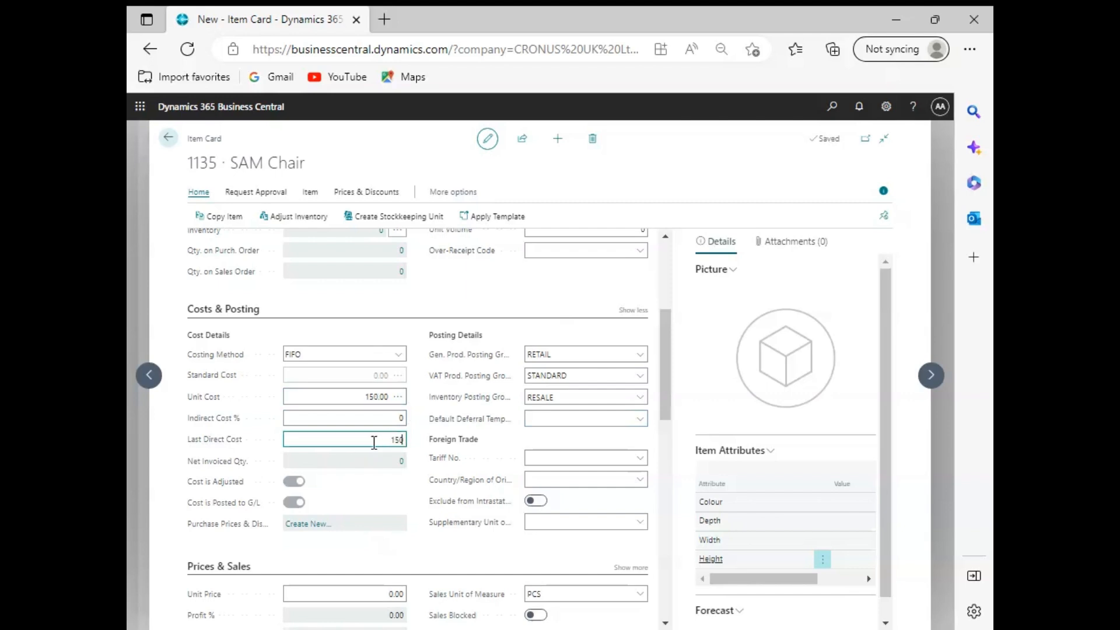
type("150")
key("Tab")
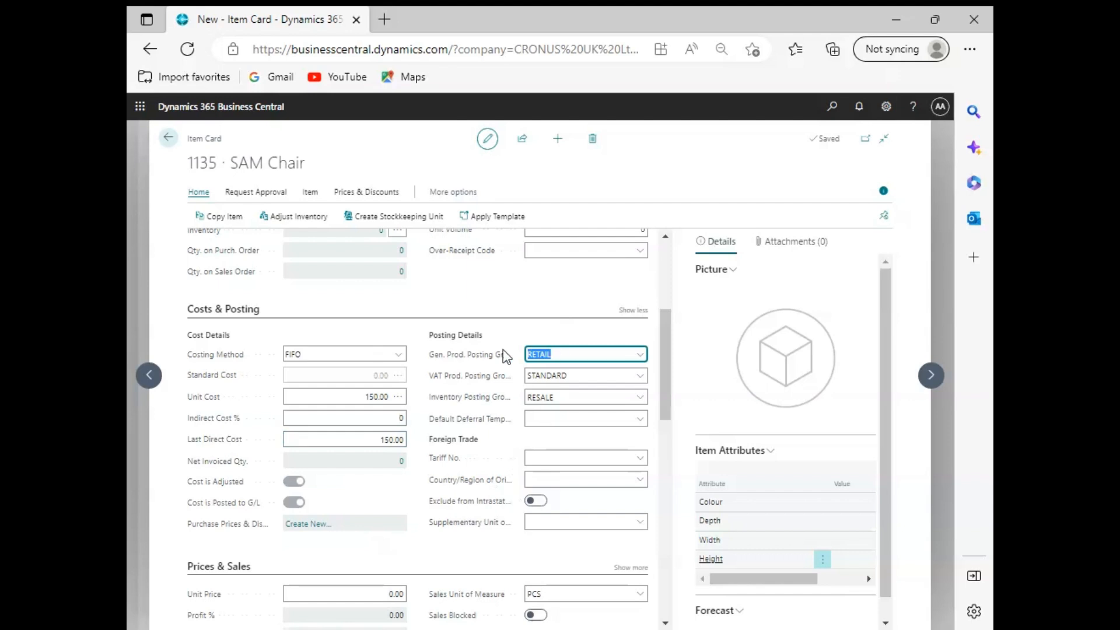
left_click(492, 381)
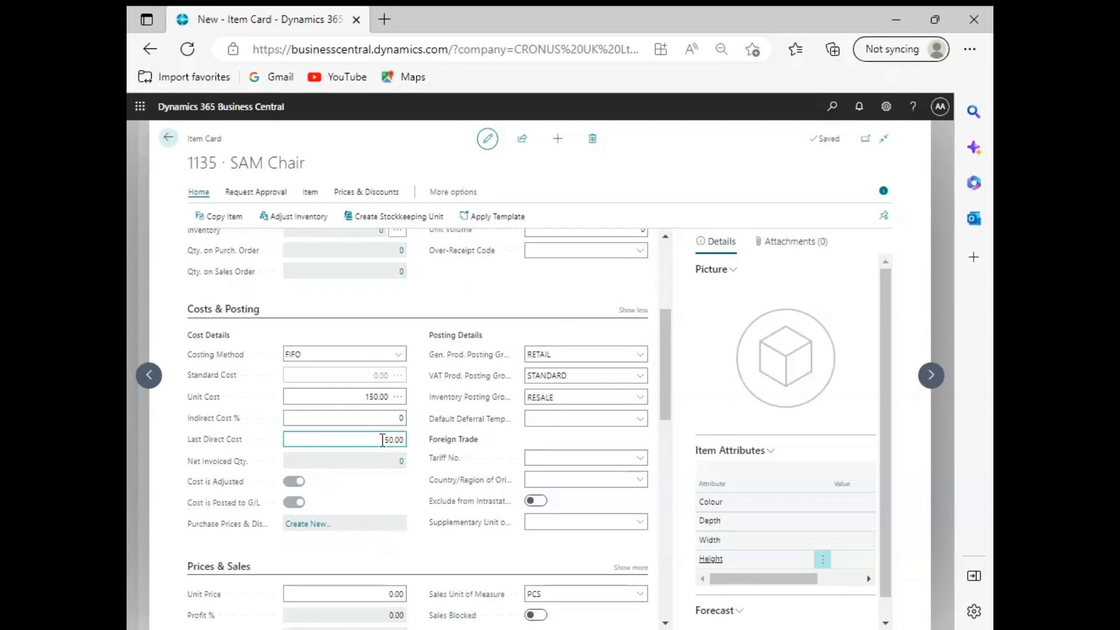
left_click(357, 441)
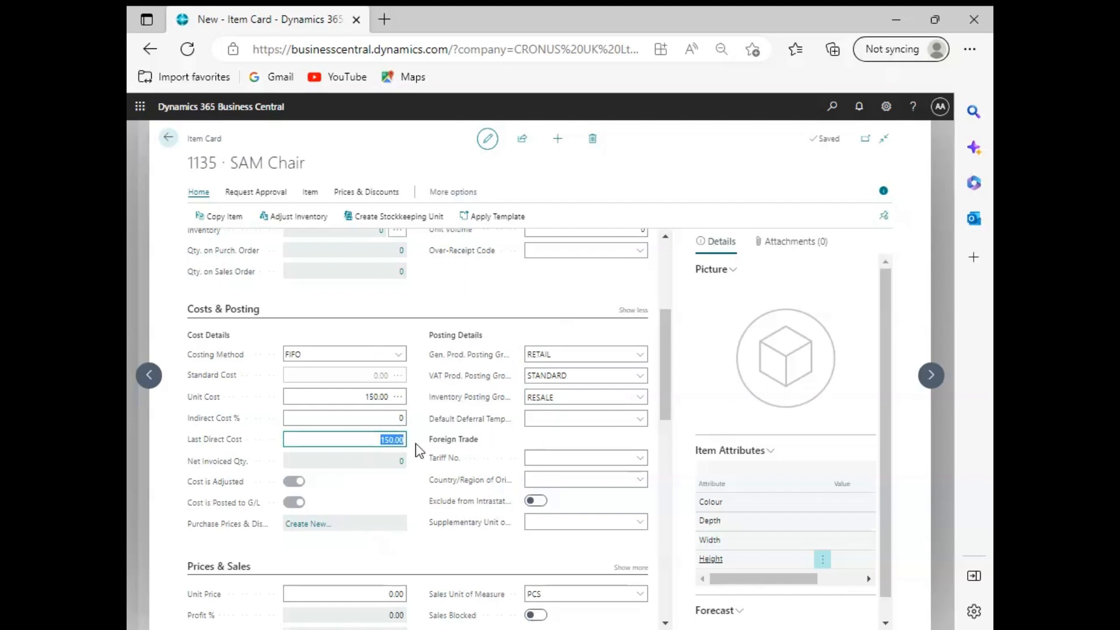
left_click(492, 444)
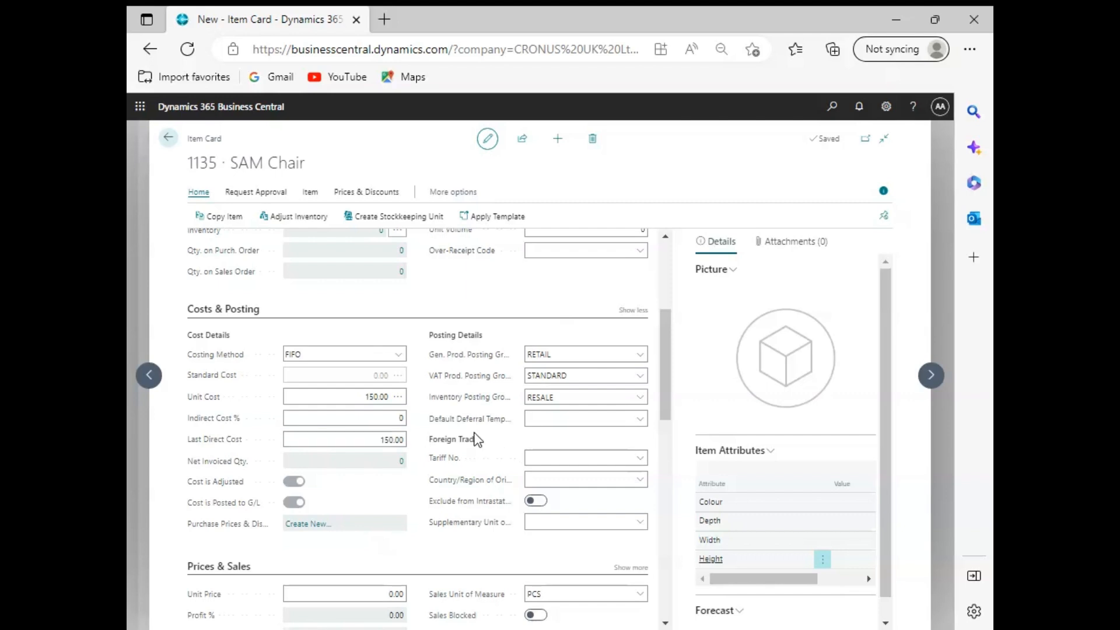
Step: Set the item's unit price to 200 in the sales pricing section
scroll(475, 439, "down", 4)
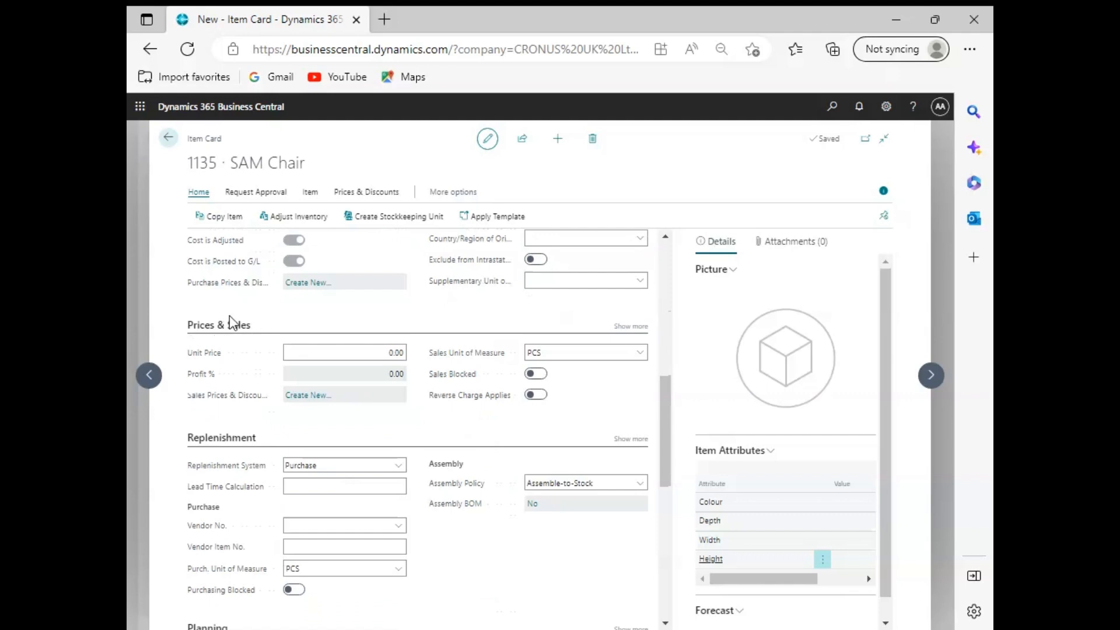
left_click(379, 353)
left_click(380, 353)
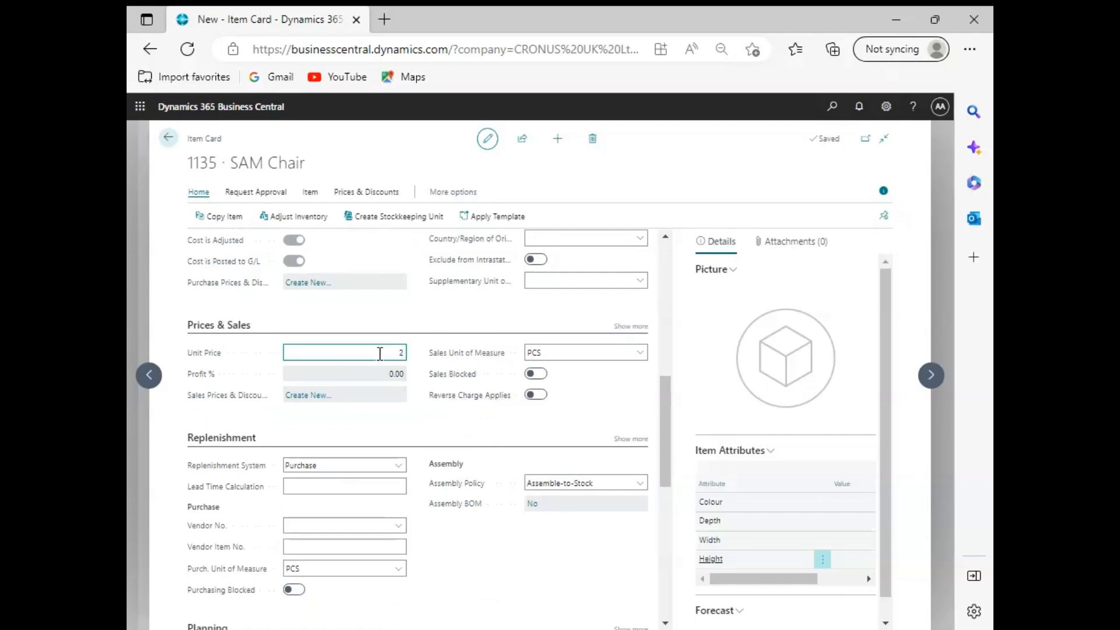
key("Tab")
key("Tab")
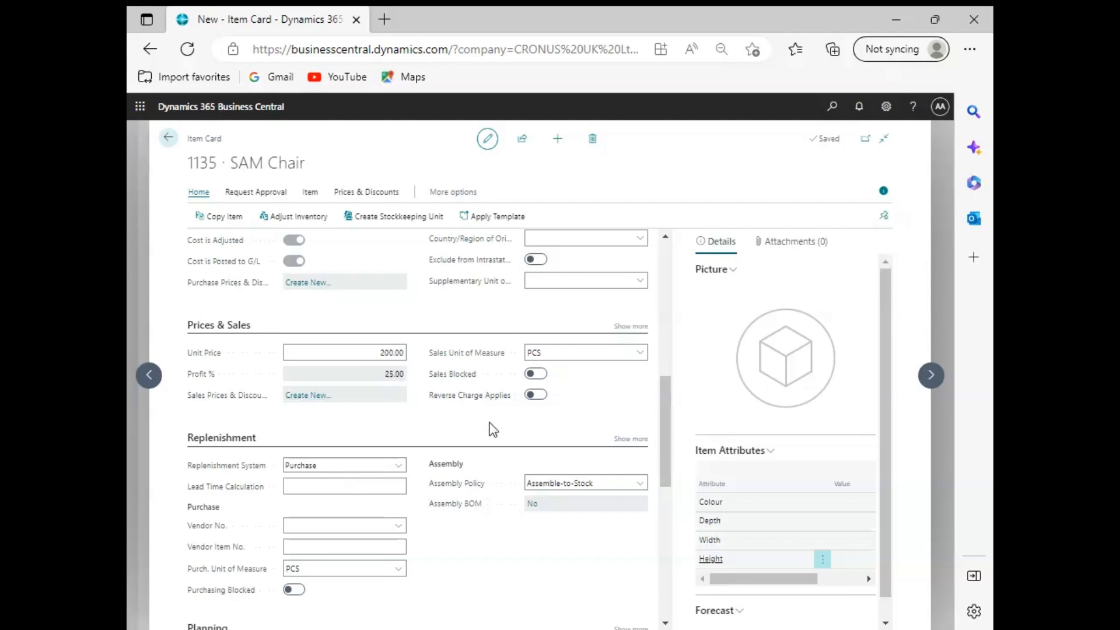
Step: Review the sales unit of measure and the replenishment fields, including replenishment system and lead time calculation
scroll(492, 430, "down", 3)
scroll(491, 427, "up", 2)
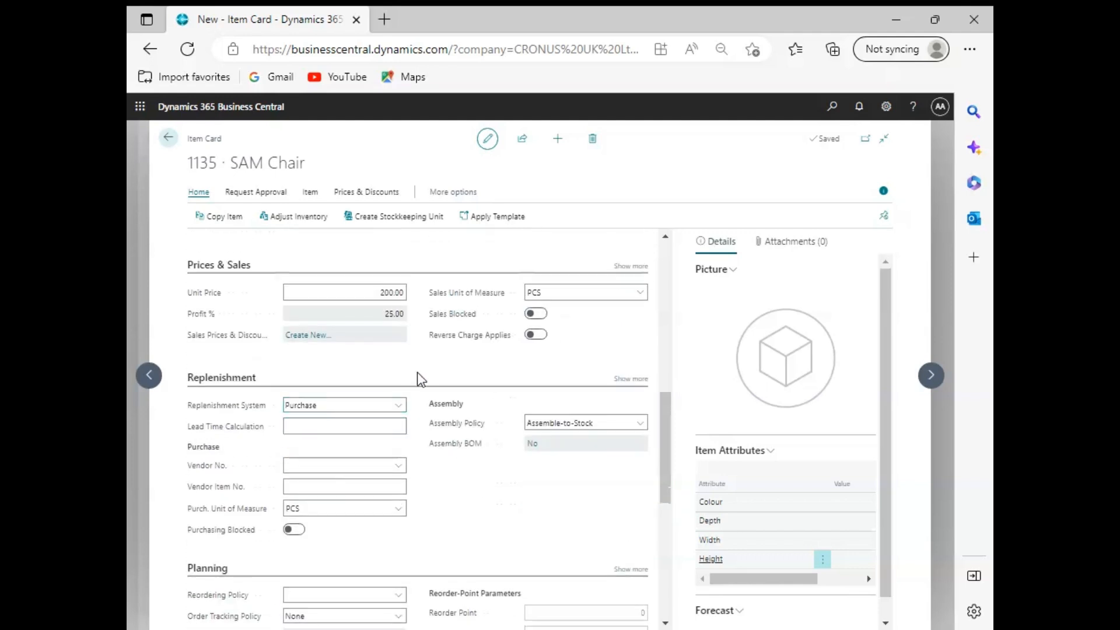
left_click(593, 295)
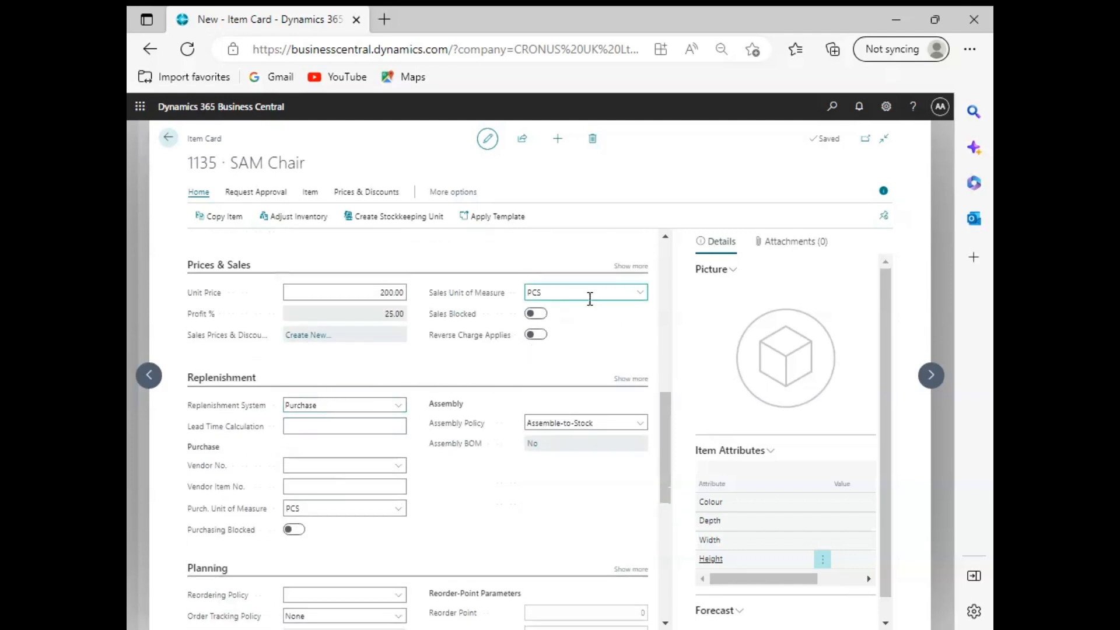
left_click(582, 341)
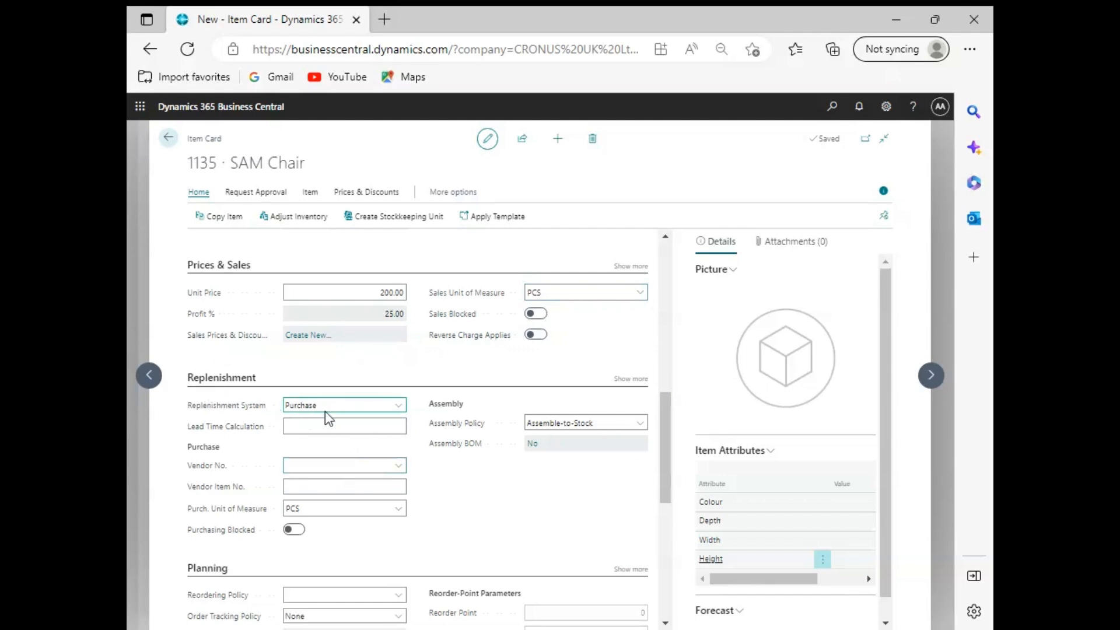
left_click(339, 434)
left_click(344, 426)
left_click(492, 506)
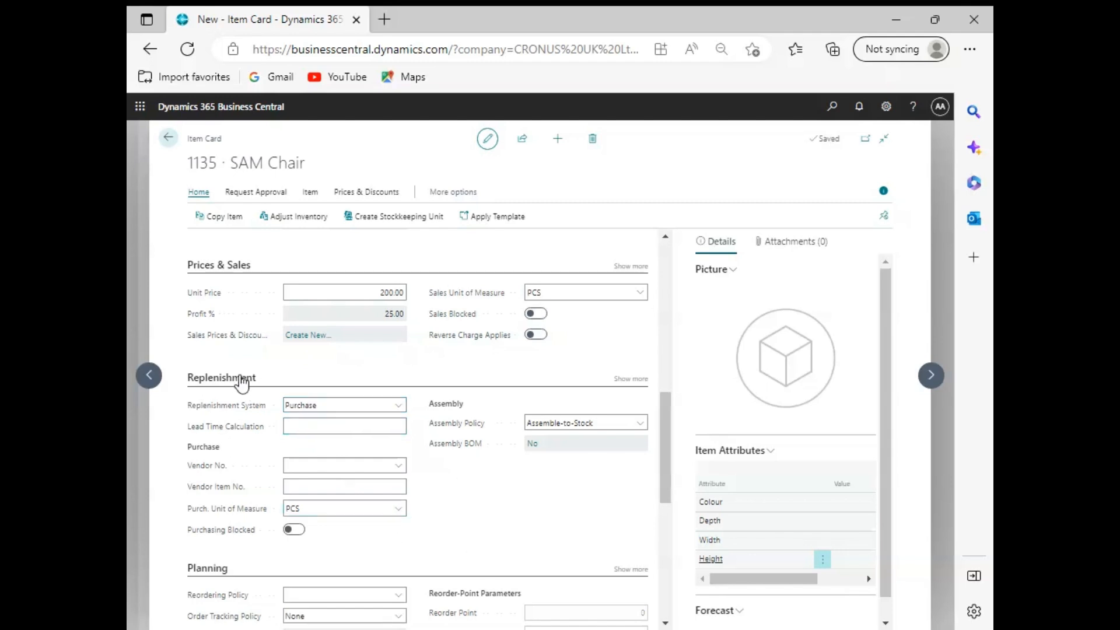
left_click_drag(251, 384, 254, 374)
left_click(365, 418)
Step: Set the item's reordering policy to Fixed Reorder Qty. and its reorder point to 5 in the planning section
scroll(365, 419, "down", 3)
scroll(365, 420, "down", 2)
scroll(365, 427, "up", 2)
scroll(317, 441, "down", 1)
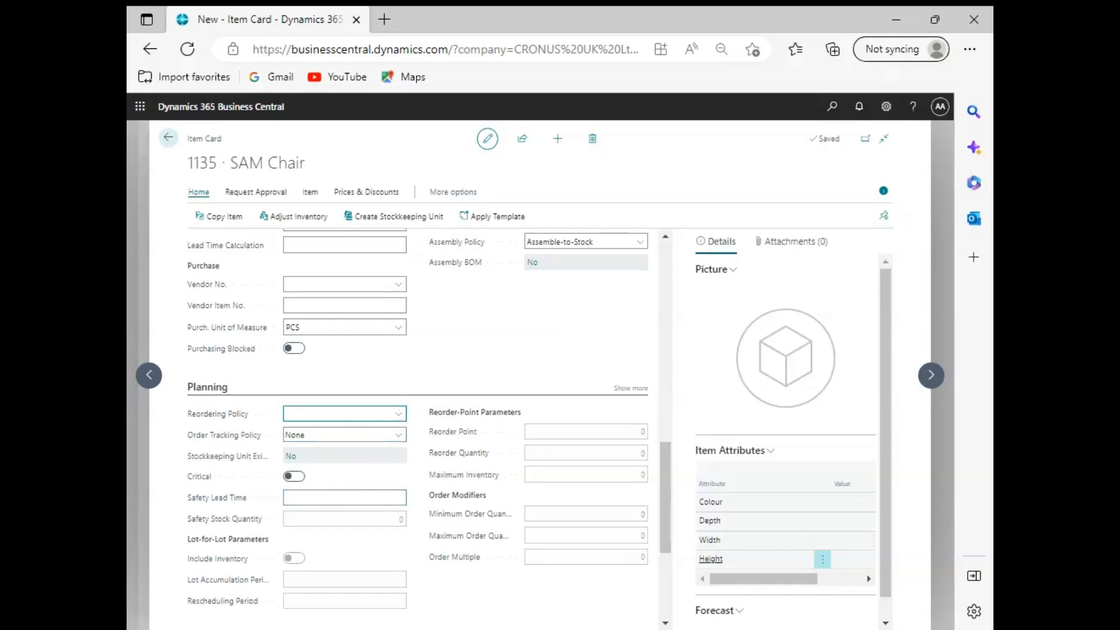
left_click(629, 453)
left_click(630, 433)
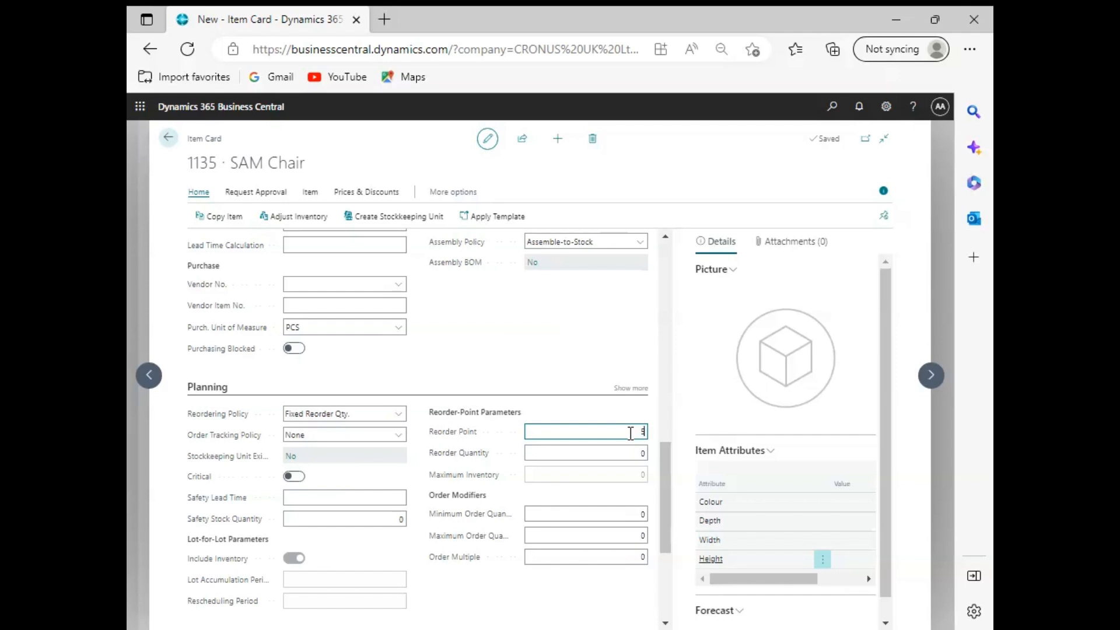
type("5")
Step: Set the item's reorder quantity to 10
left_click(624, 454)
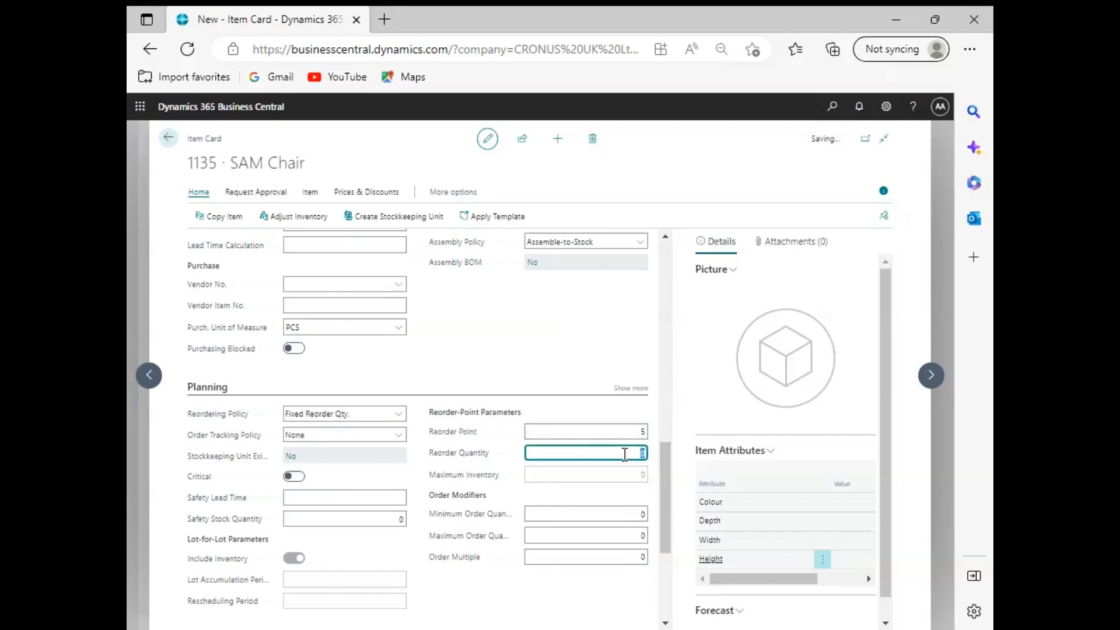
left_click(624, 455)
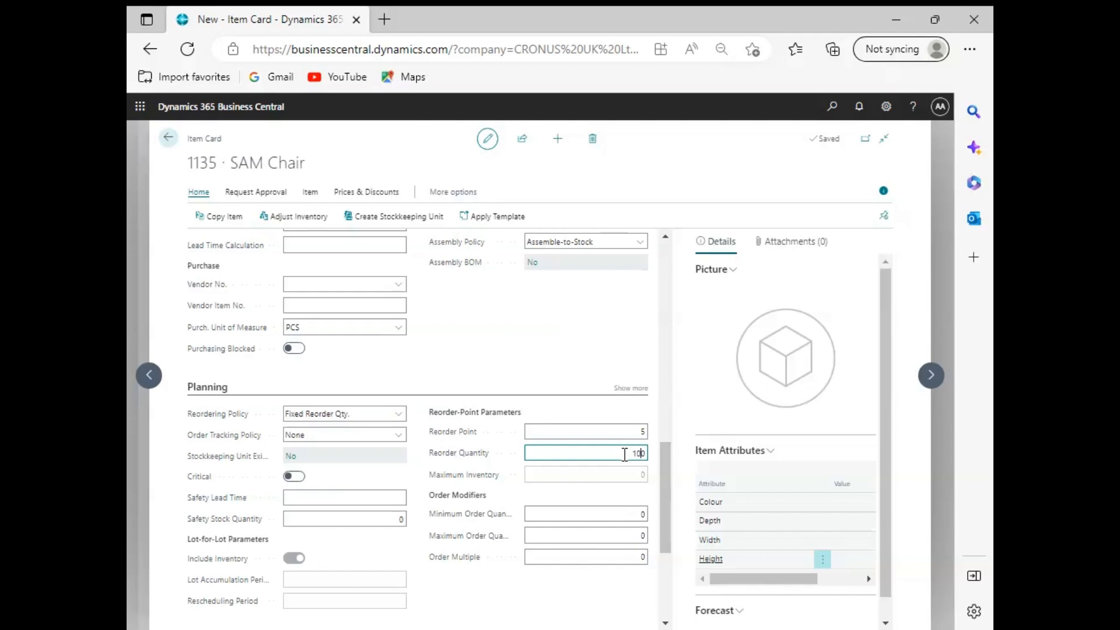
type("1")
key("Tab")
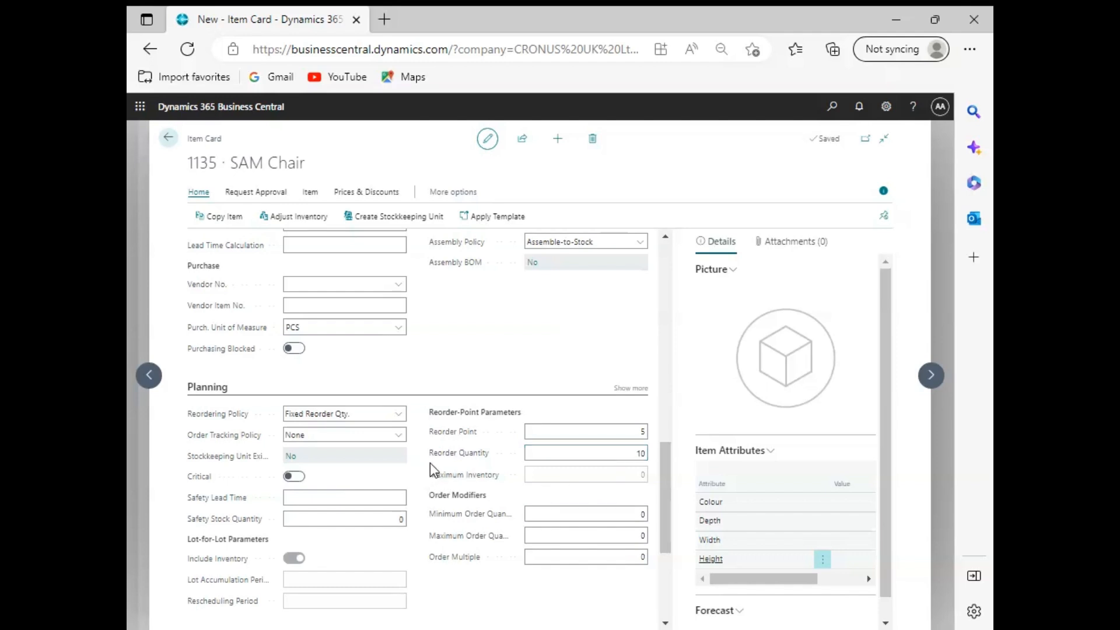
Step: Review the item tracking and warehouse fields, including item tracking code, serial numbers and warehouse class code
scroll(438, 467, "down", 4)
left_click(322, 465)
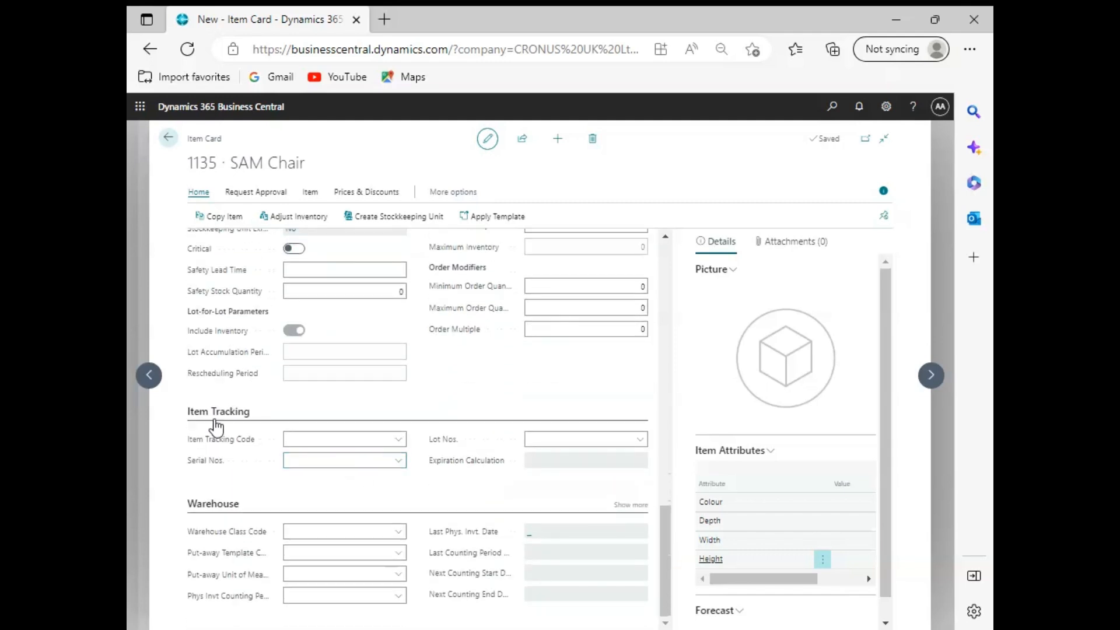
left_click(369, 441)
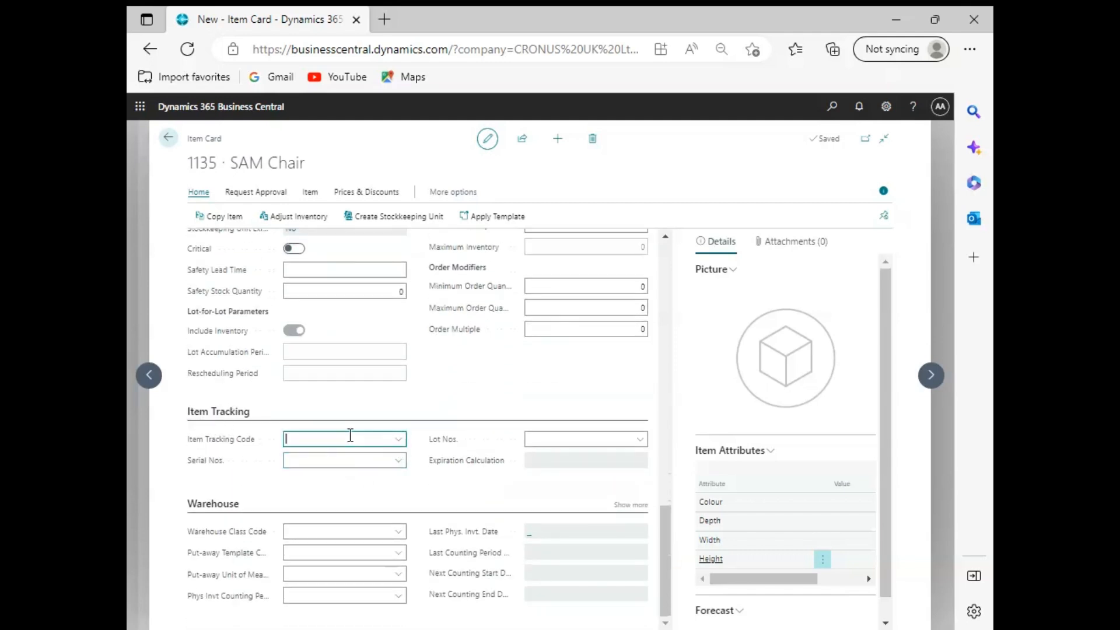
left_click(398, 439)
left_click(263, 472)
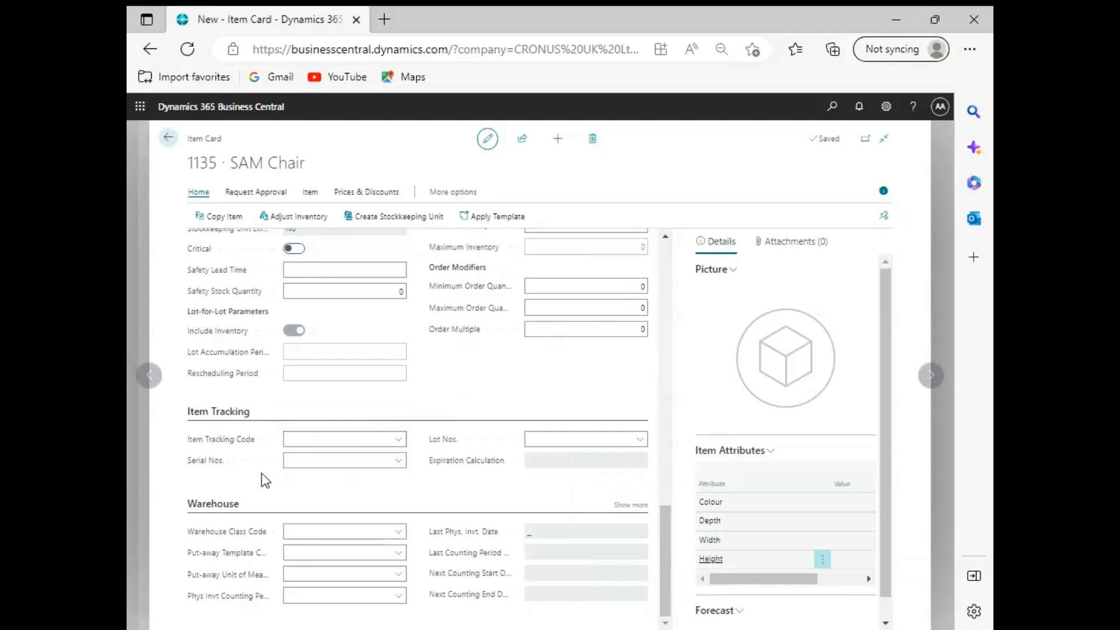
left_click(332, 463)
left_click(251, 496)
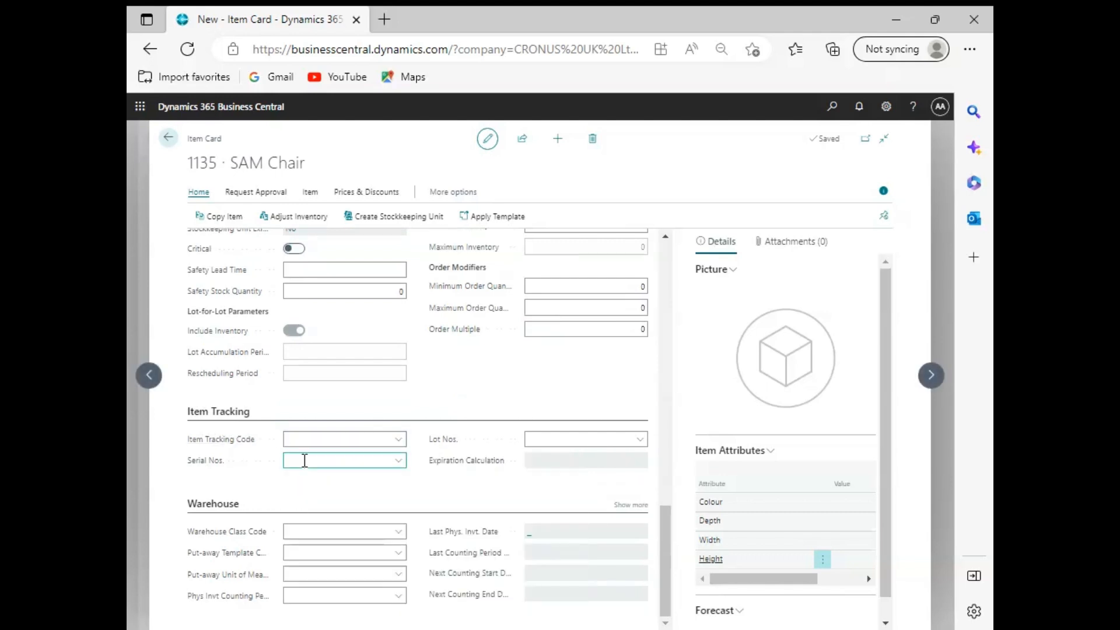
left_click(347, 524)
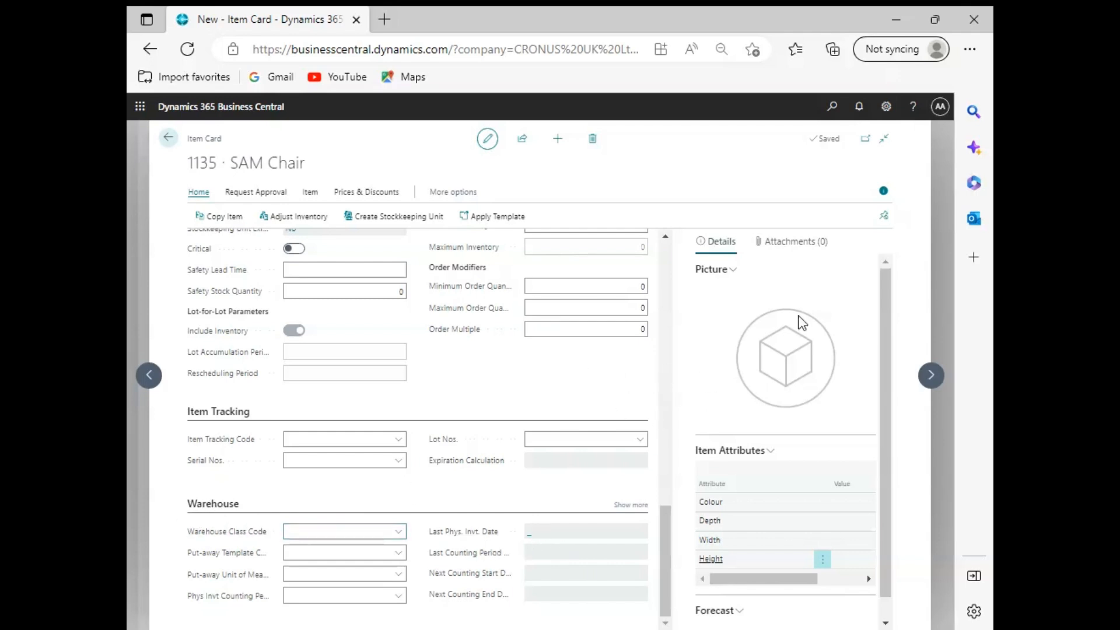
Step: Close the item card and look through the items list before returning to the home page
left_click(169, 138)
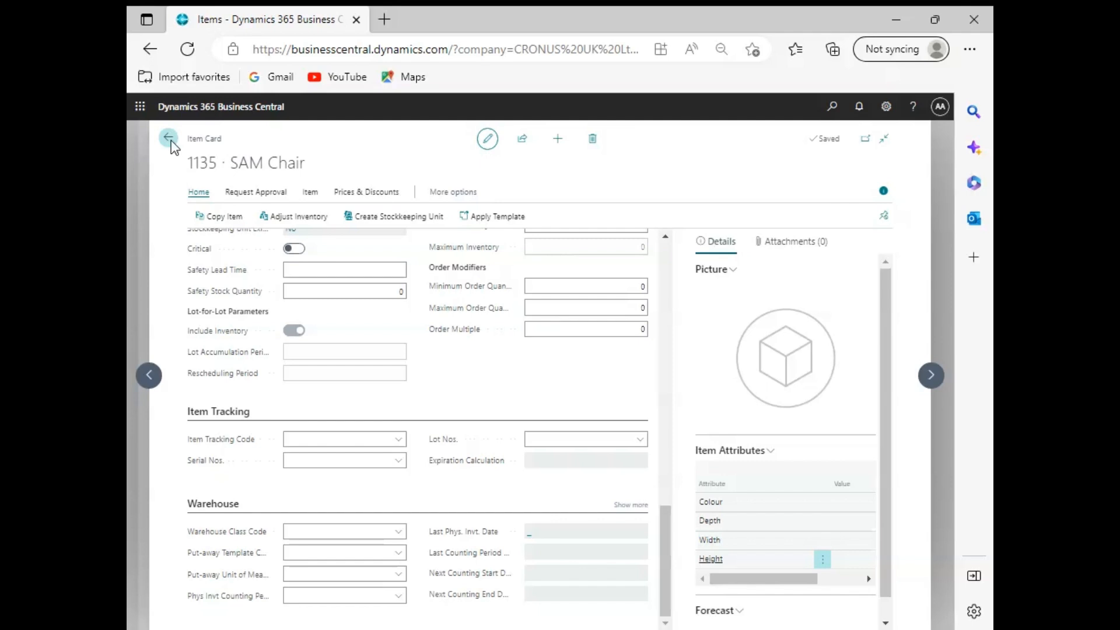
scroll(407, 363, "down", 5)
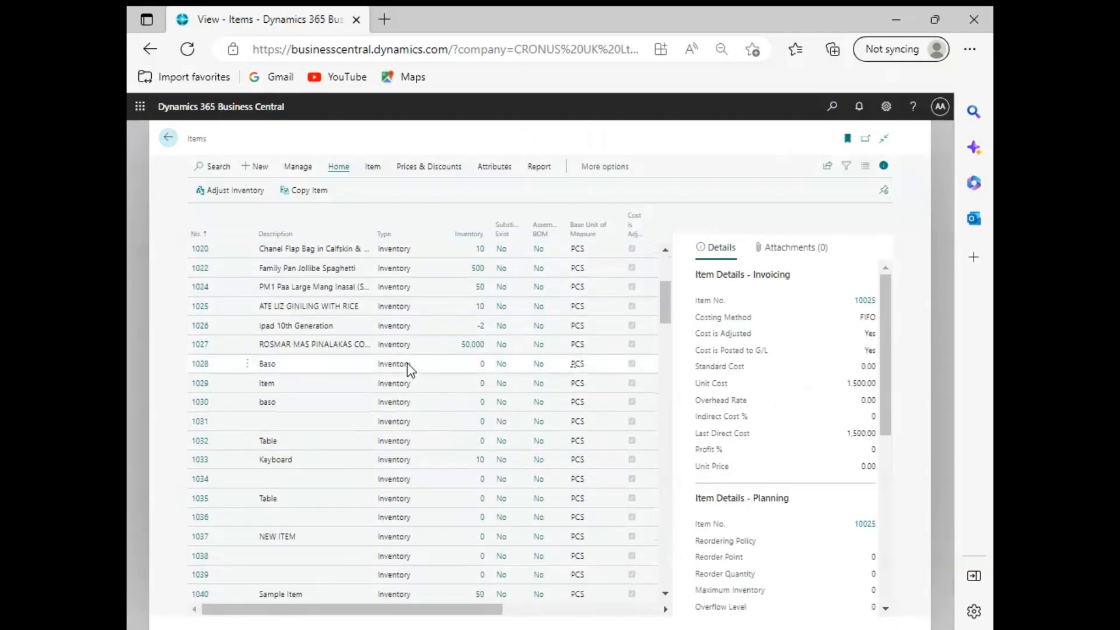
scroll(407, 363, "down", 10)
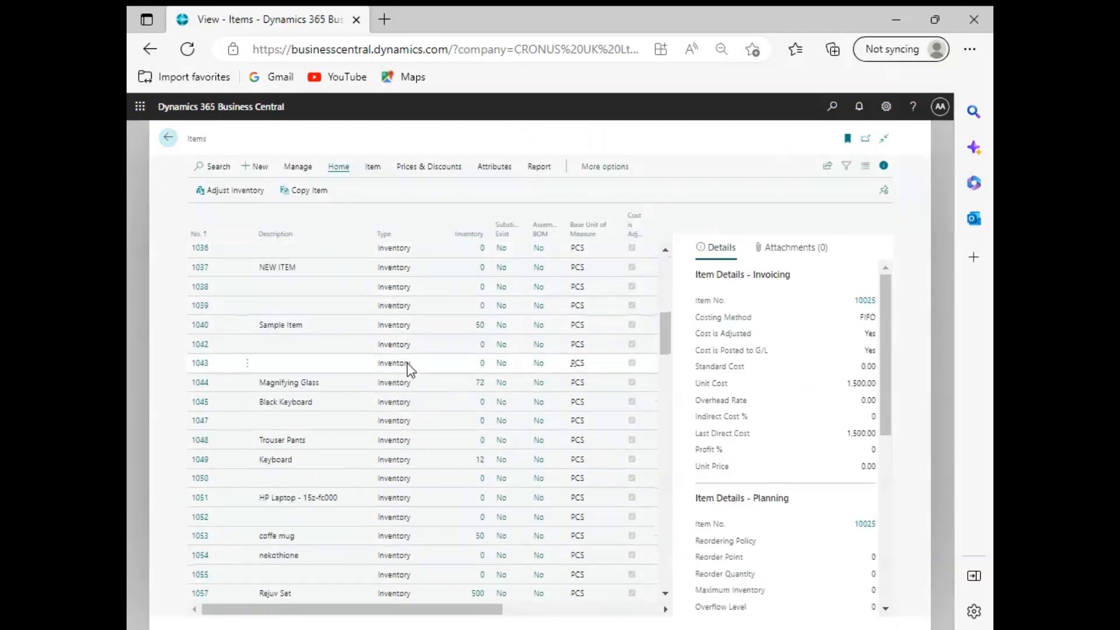
scroll(407, 363, "down", 6)
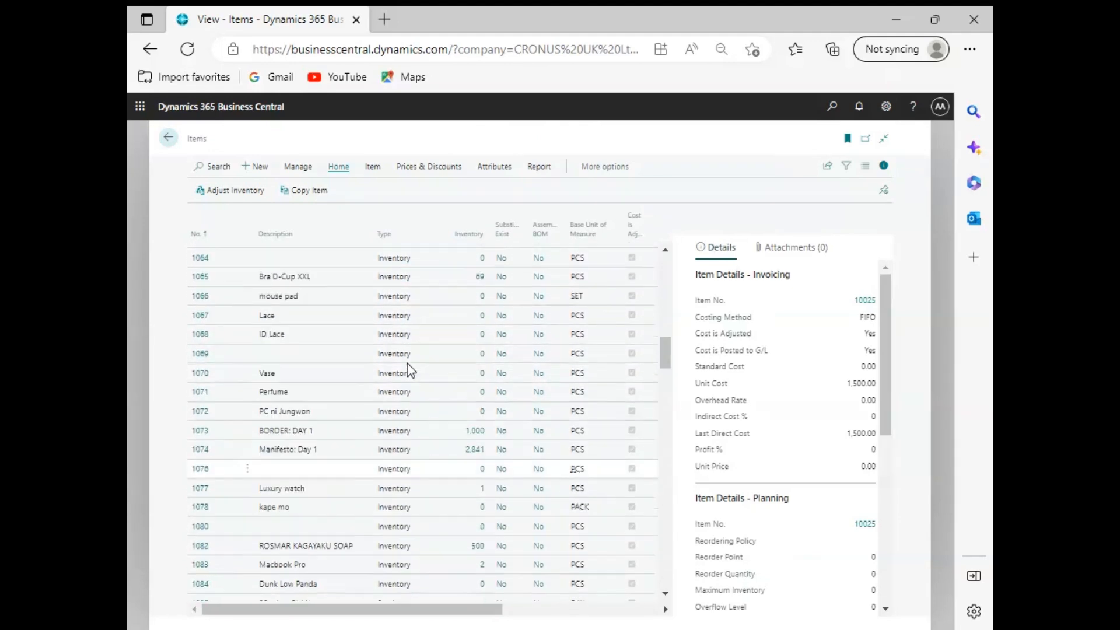
scroll(407, 363, "down", 5)
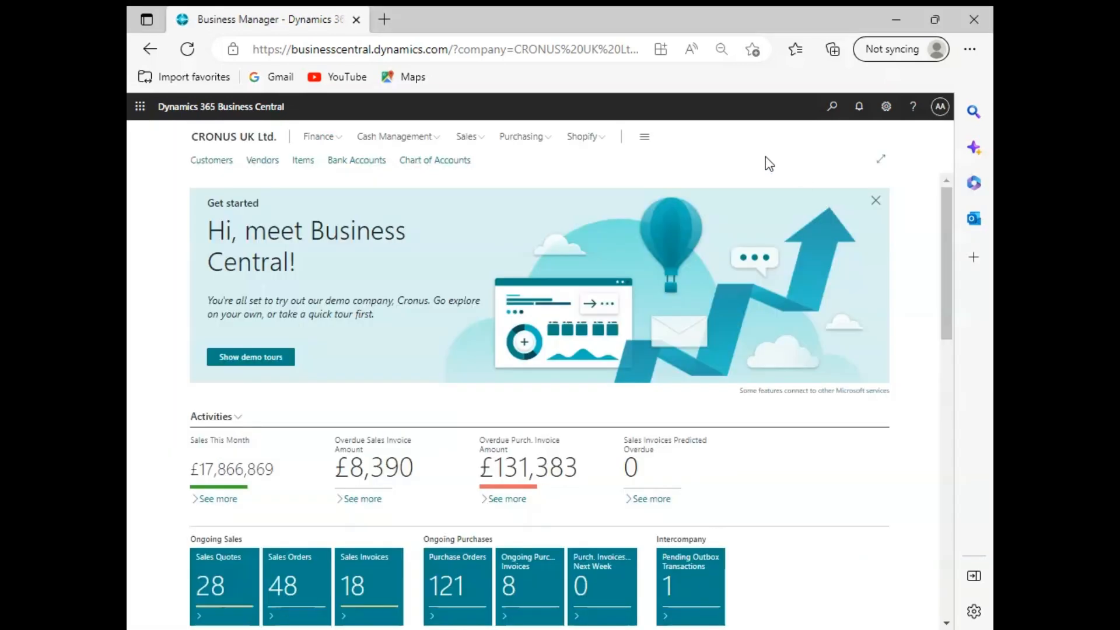
Step: Search for Item Attributes and open the item attributes list
left_click(834, 108)
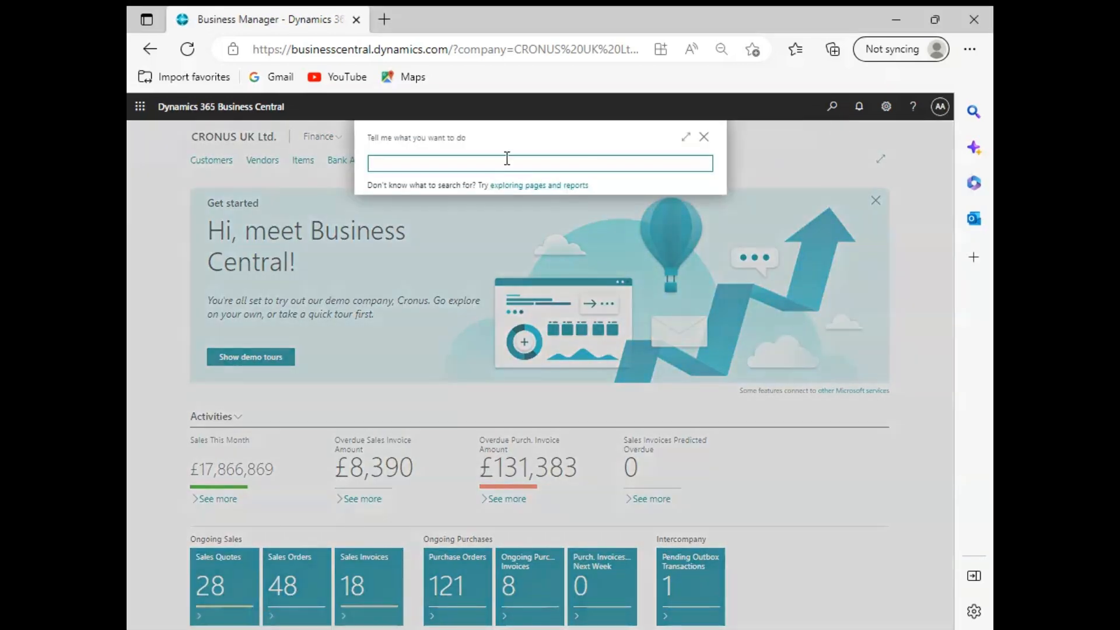
type("Item Attributes")
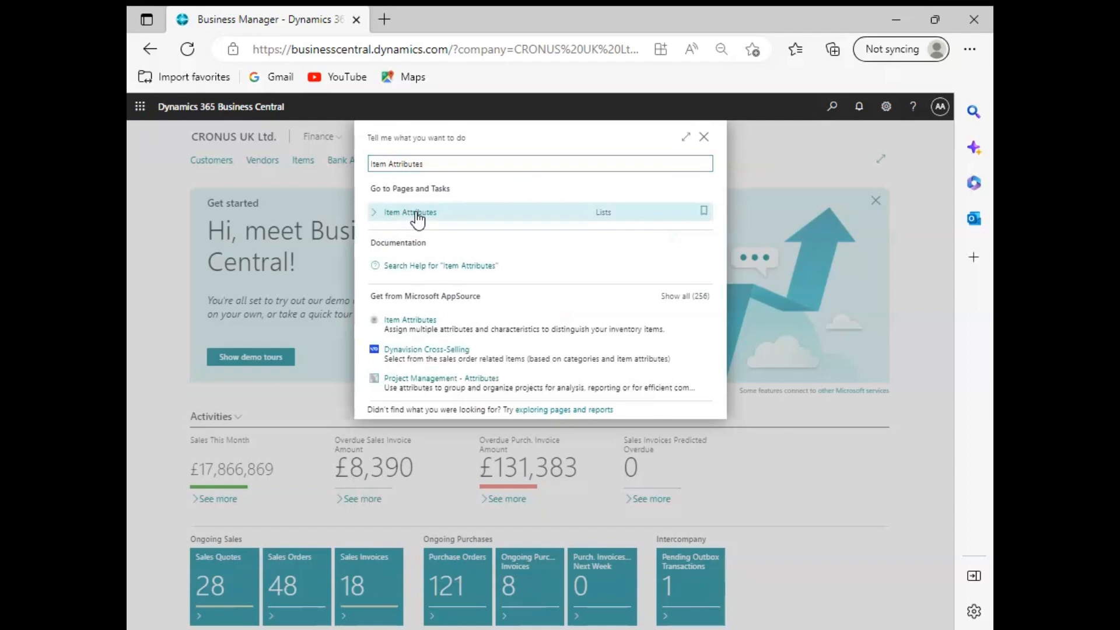
left_click(415, 211)
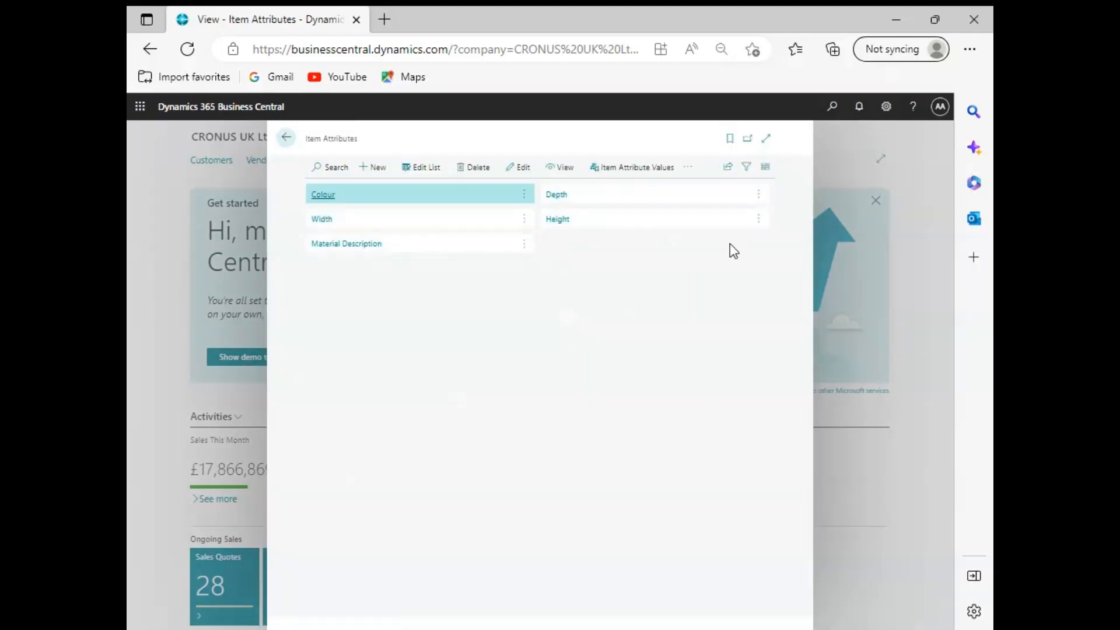
Step: Create an item attribute named Size with type Integer and unit of measure CM, and close its card
left_click(369, 168)
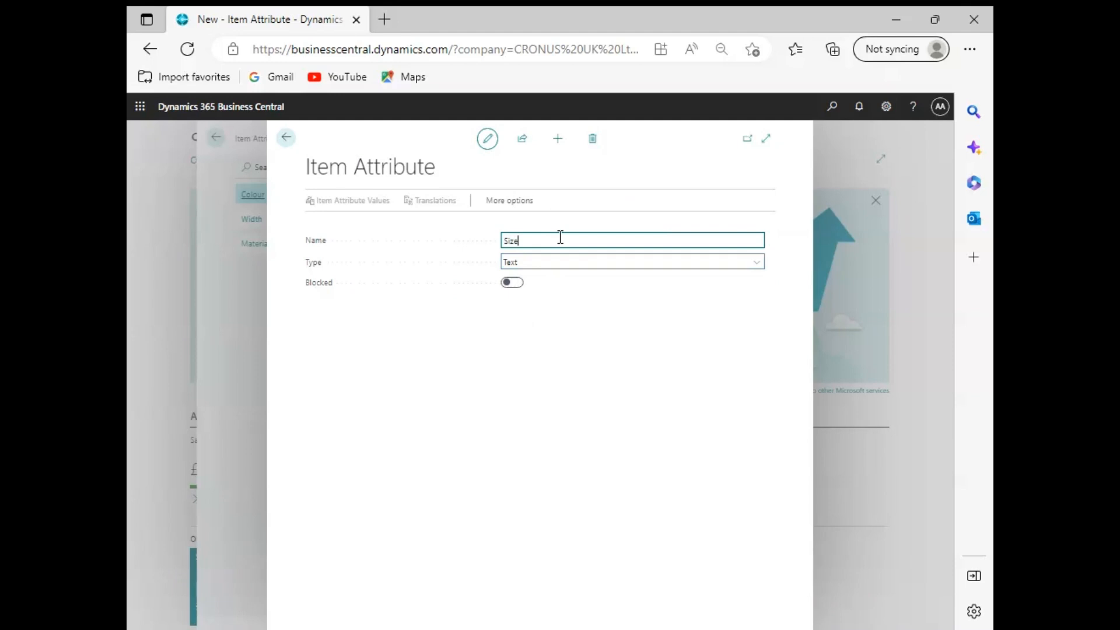
key("Tab")
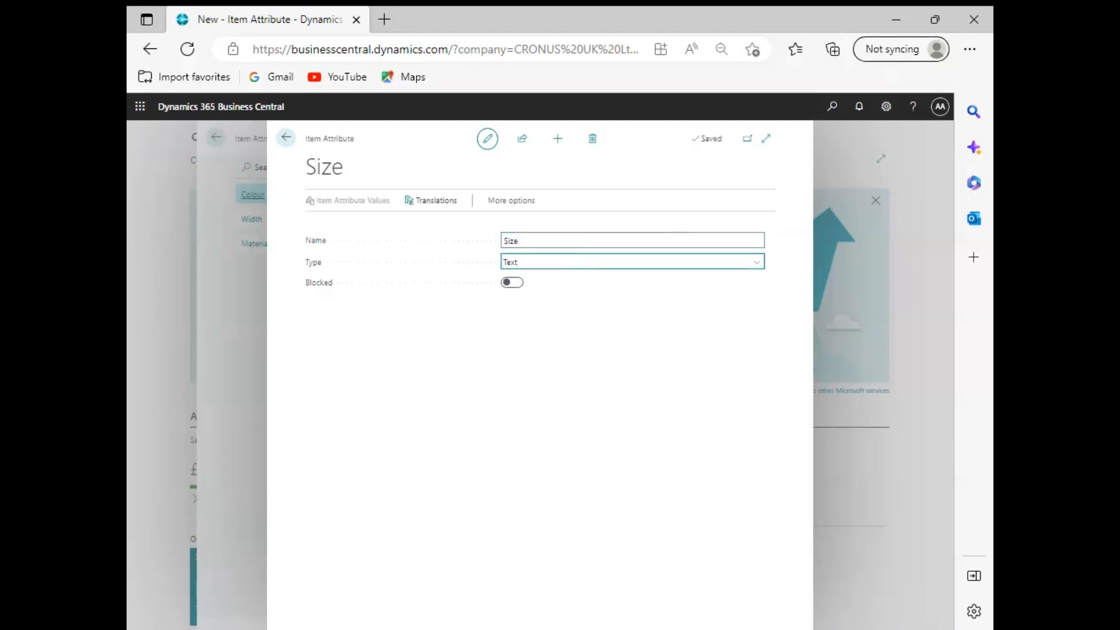
key("i")
left_click(678, 243)
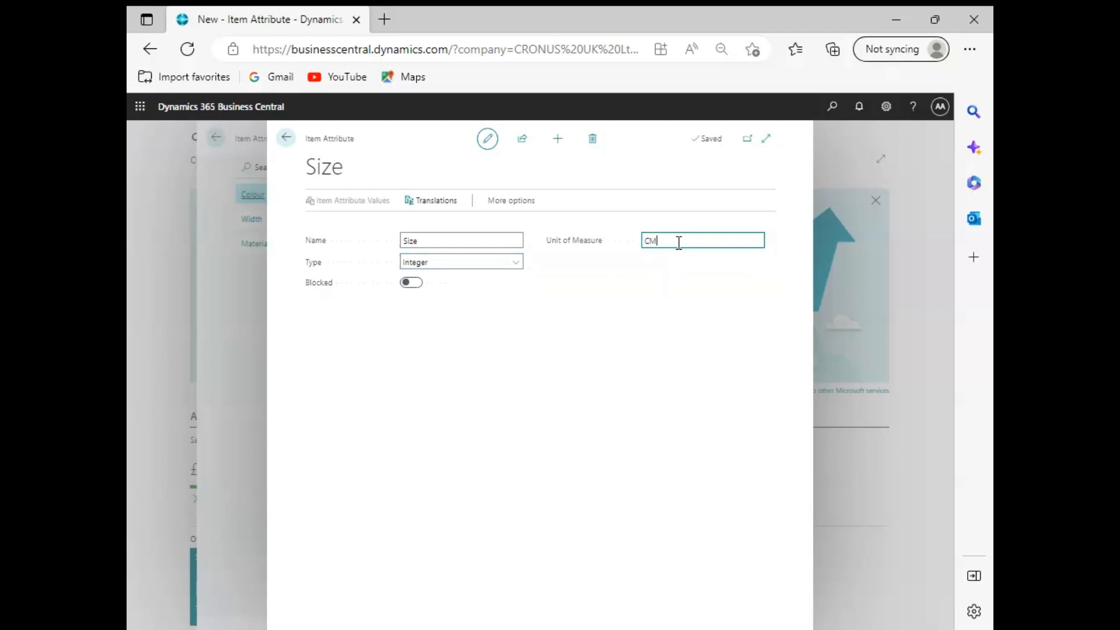
key("Tab")
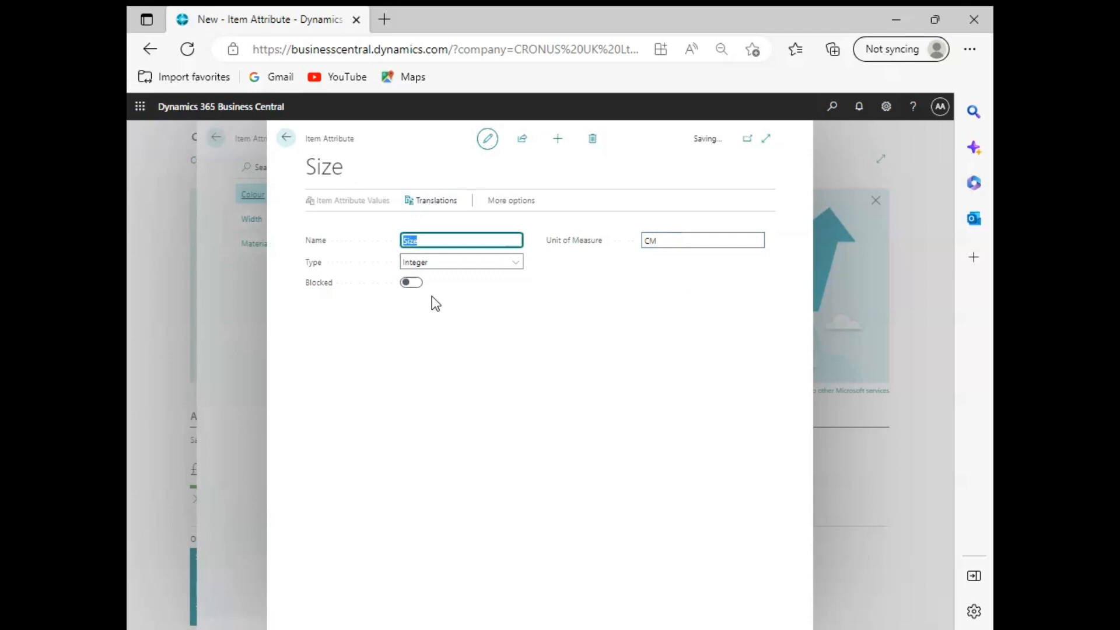
left_click(288, 139)
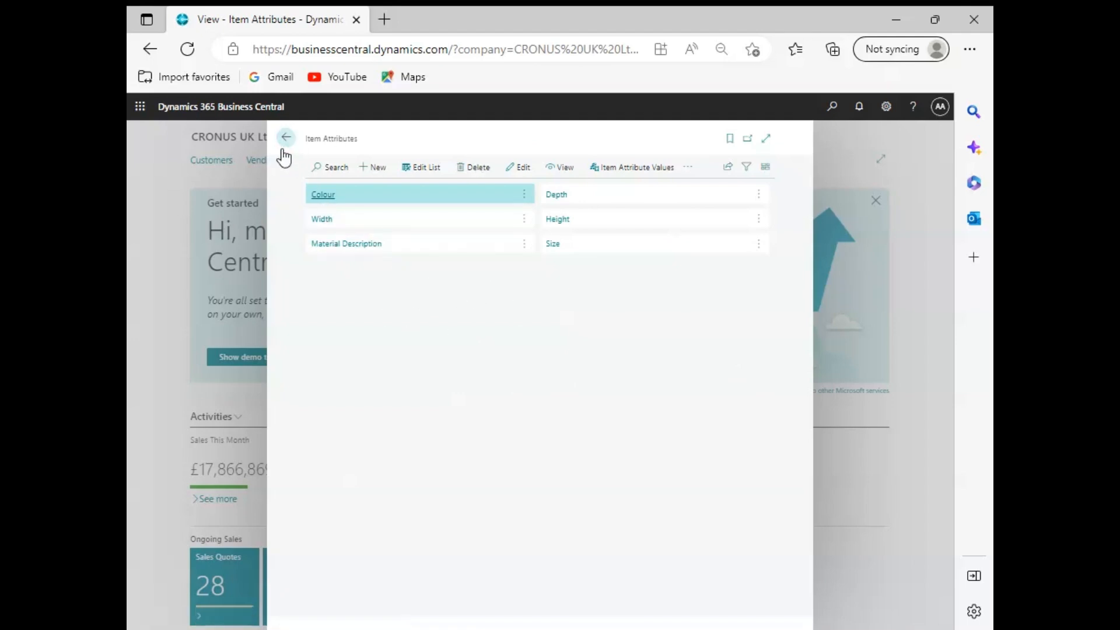
Step: Open the value list of the Colour attribute and try to change the value between White and Brown, declining the rename
left_click(402, 200)
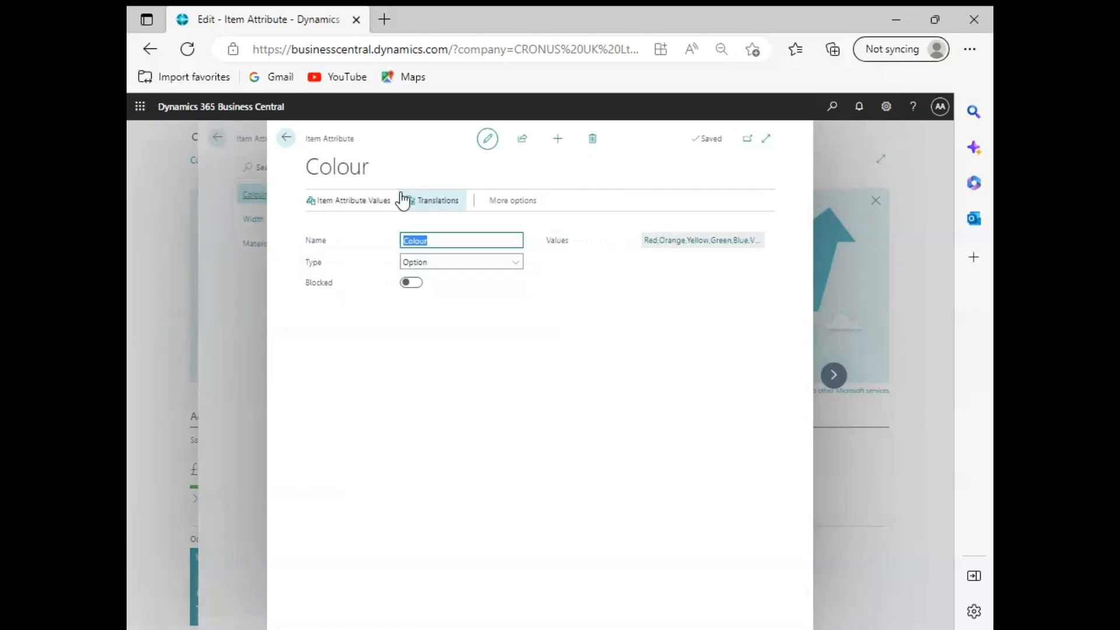
left_click(360, 204)
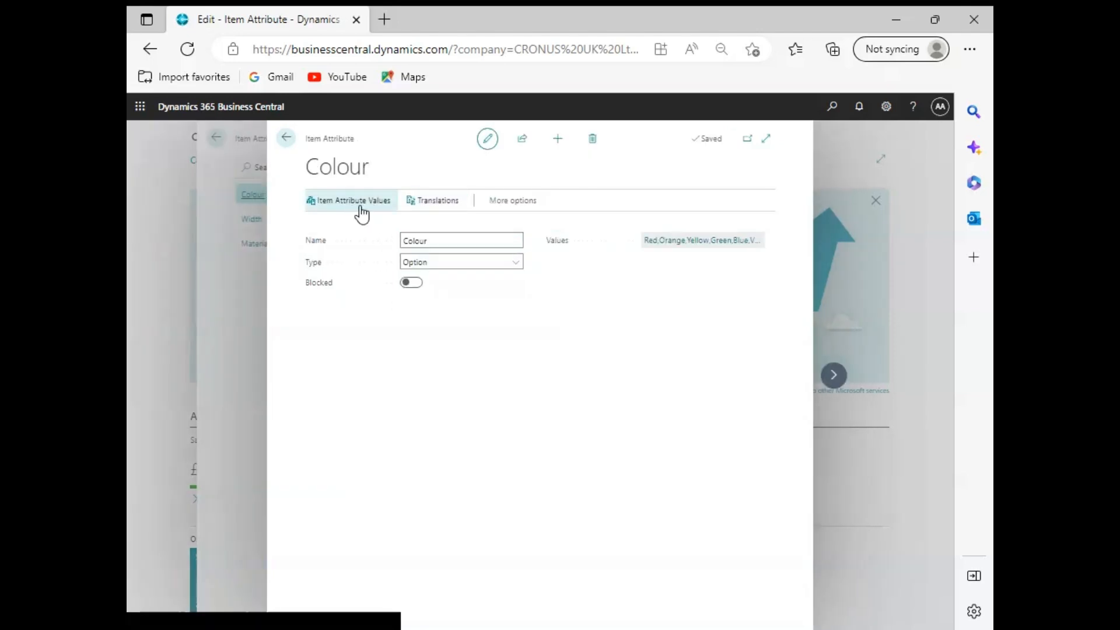
left_click(357, 366)
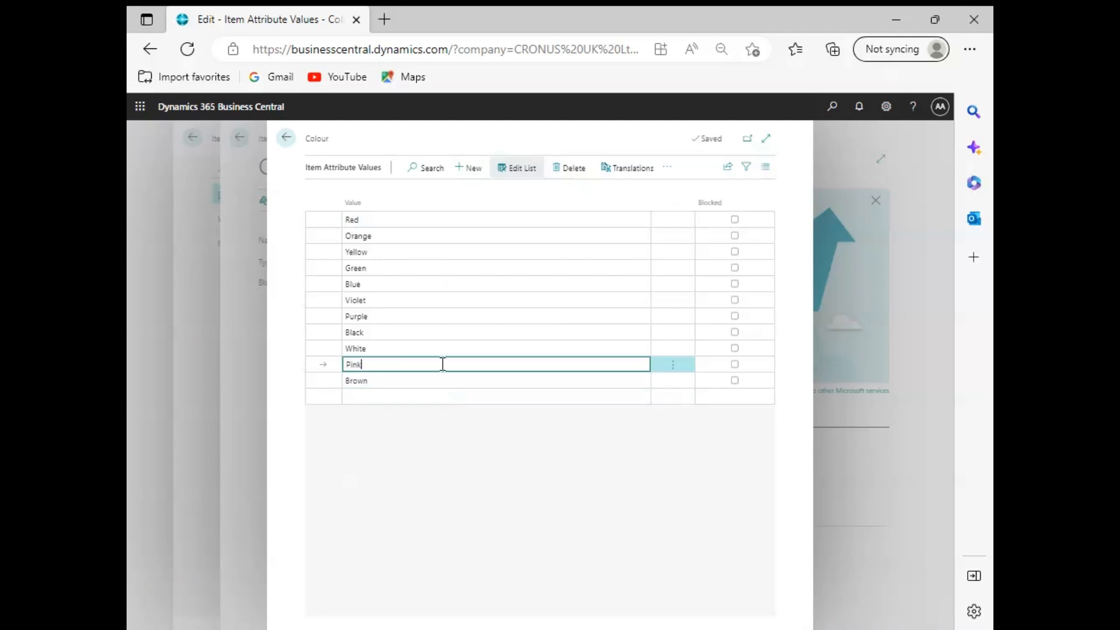
key("Tab")
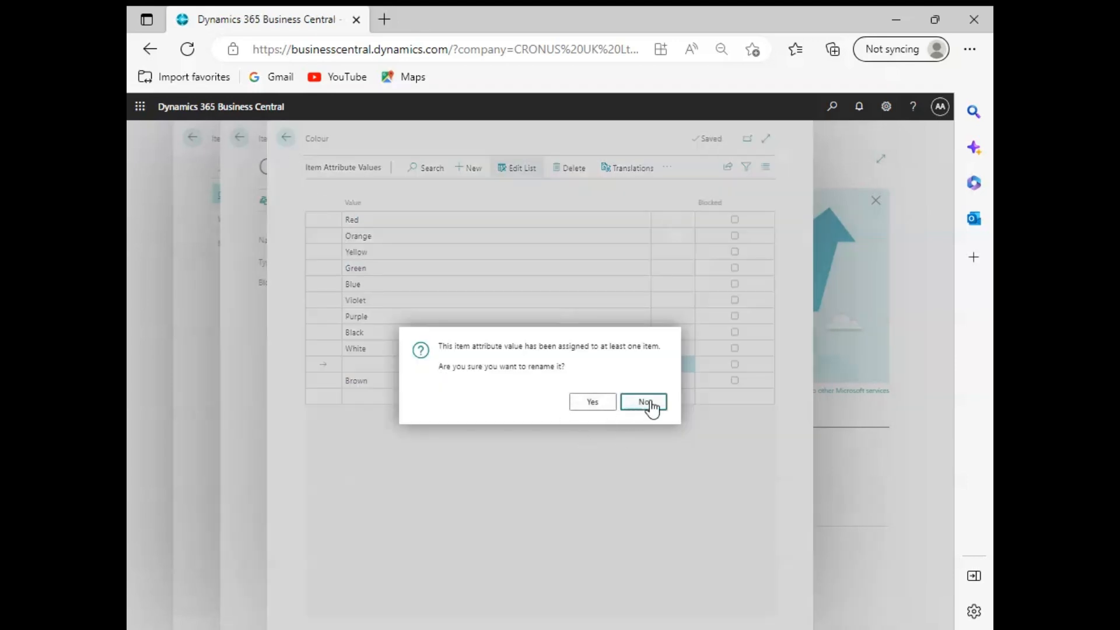
left_click(648, 404)
Step: Enter Pink as the colour value between White and Brown, confirm the rename and close the item attribute pages
left_click(409, 364)
type("Pink")
key("Tab")
left_click(591, 407)
left_click(286, 144)
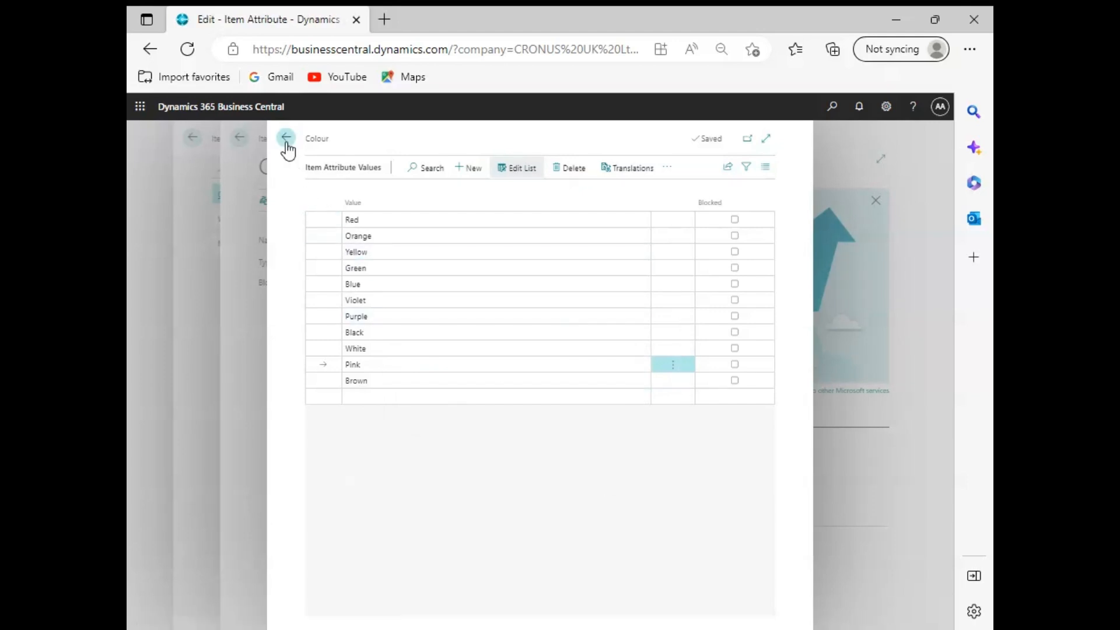
left_click(286, 143)
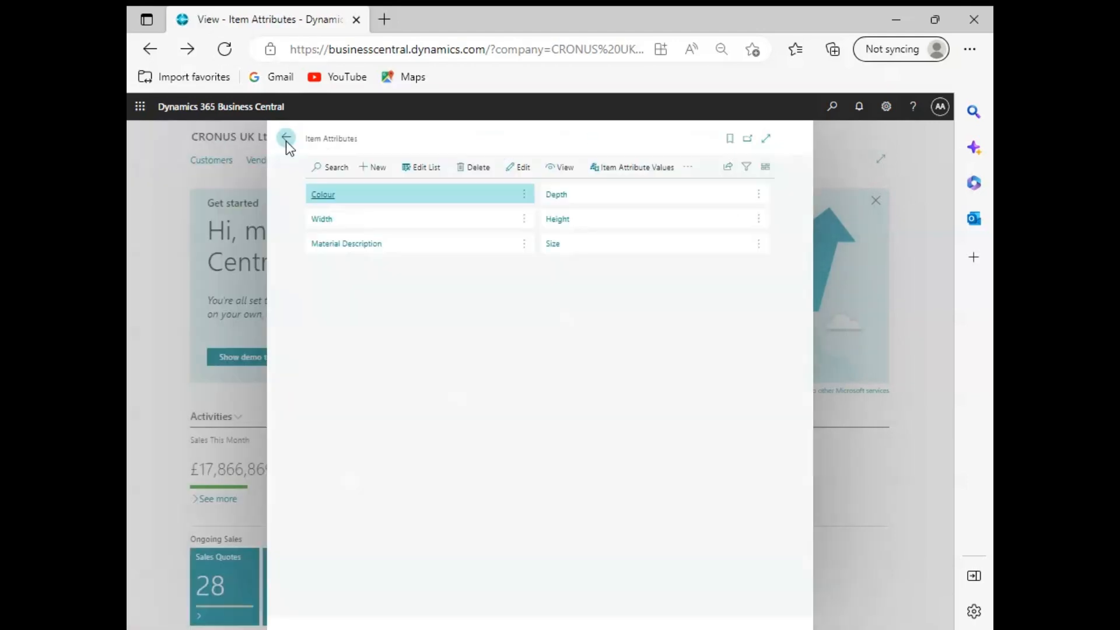
left_click(285, 142)
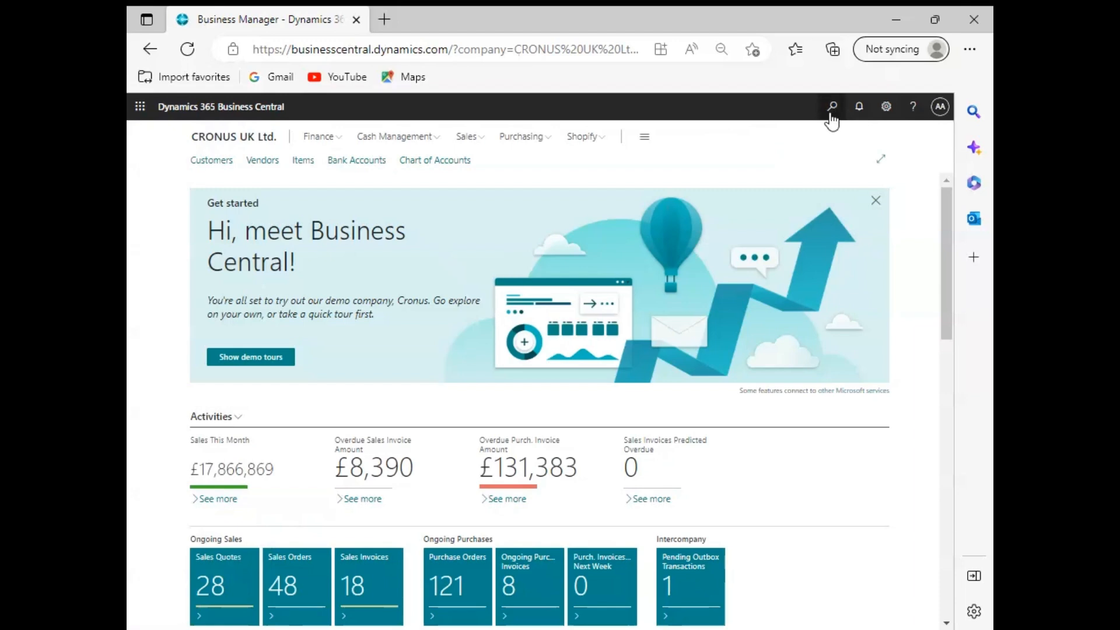
Step: Search for Items, open the item list and select the SAM Chair item
left_click(831, 107)
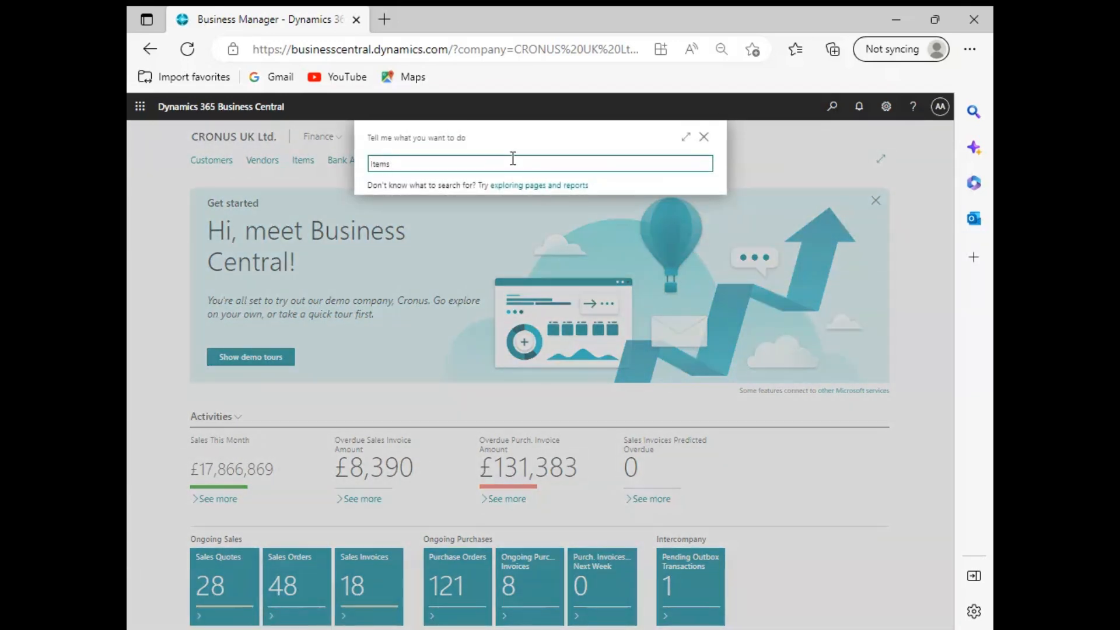
left_click(393, 214)
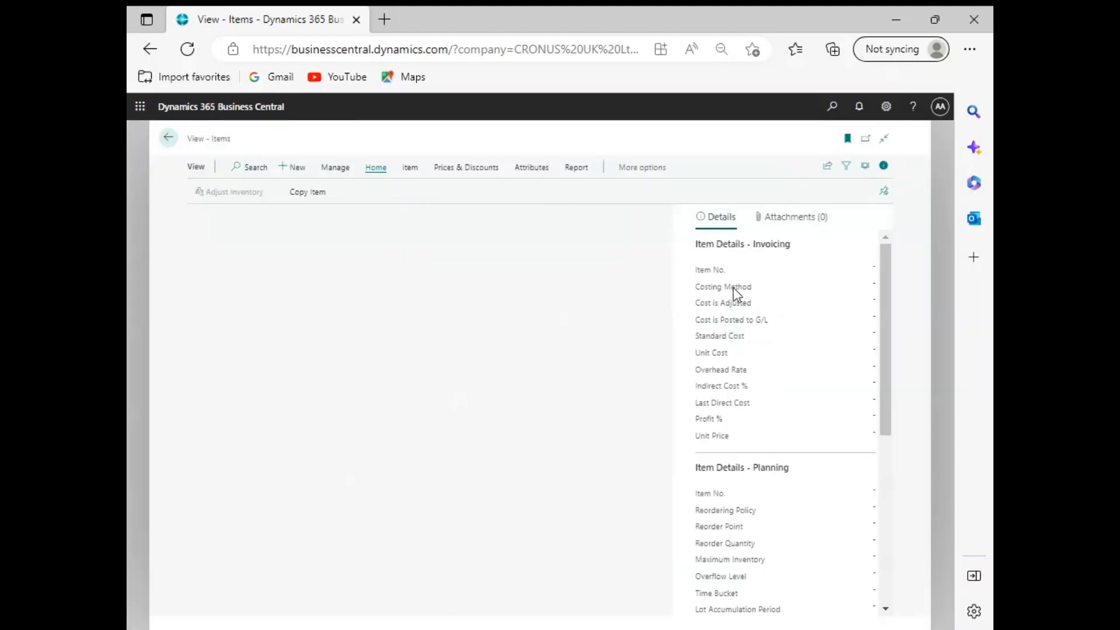
scroll(477, 410, "down", 5)
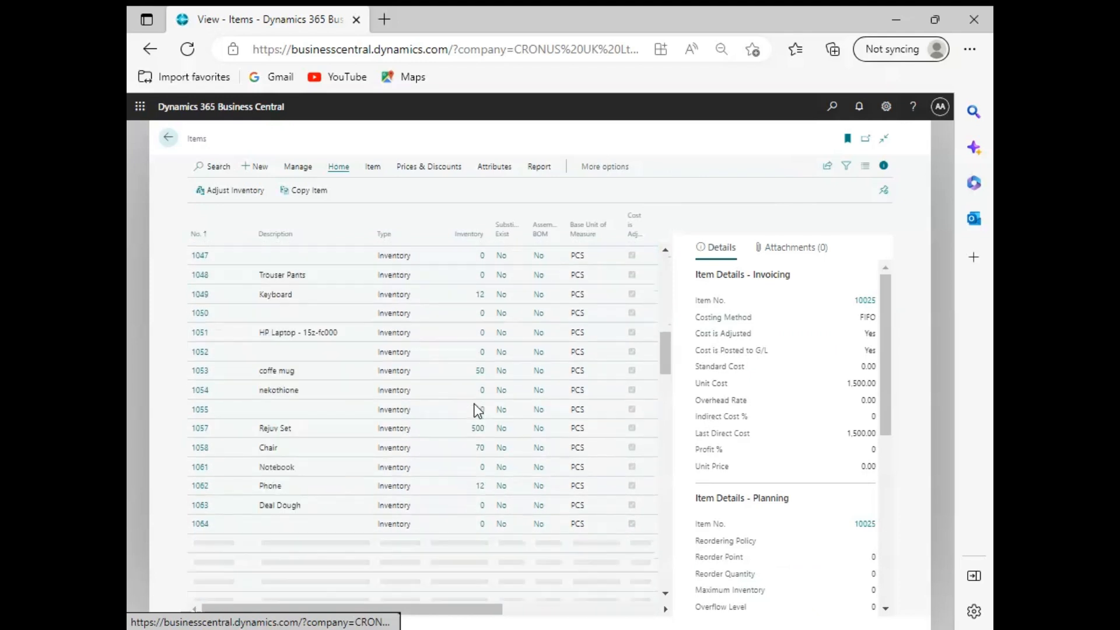
scroll(477, 409, "down", 4)
scroll(419, 405, "down", 12)
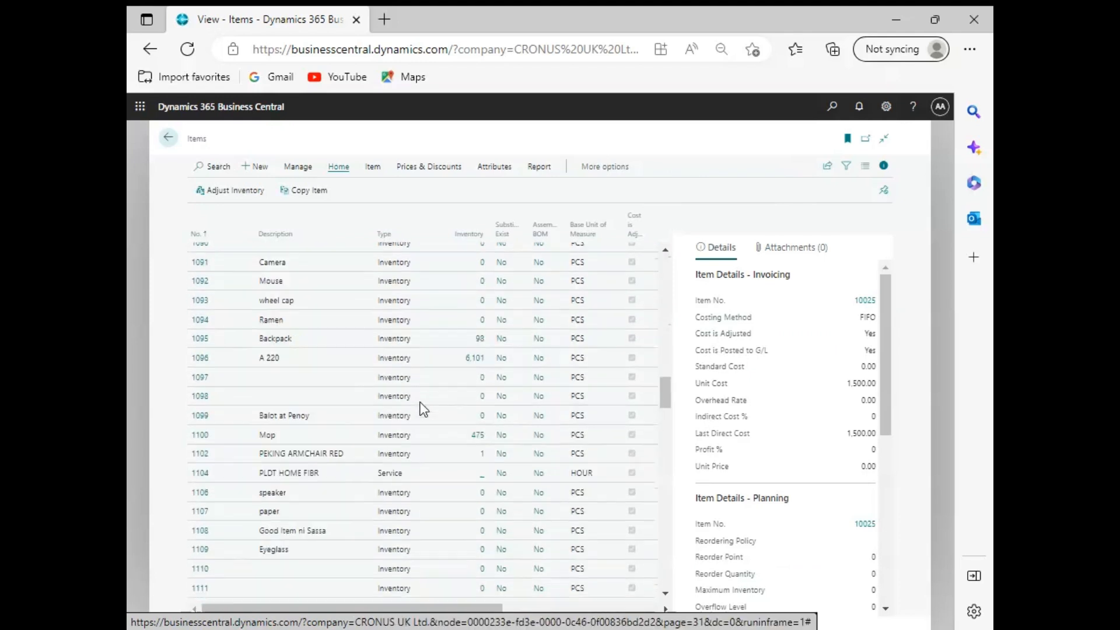
scroll(419, 403, "down", 3)
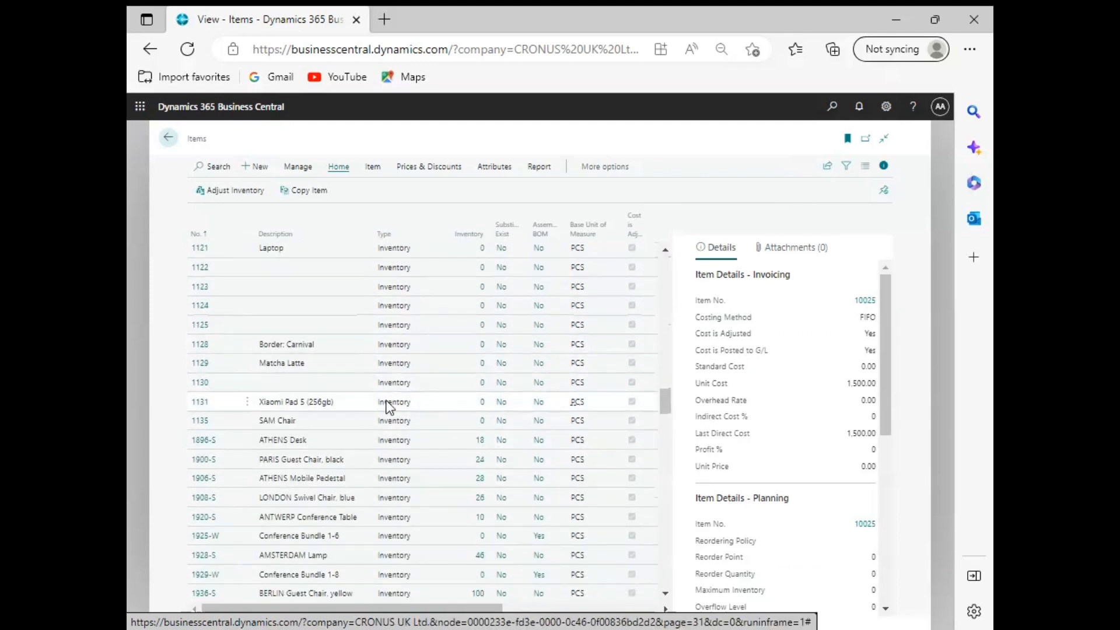
left_click(300, 420)
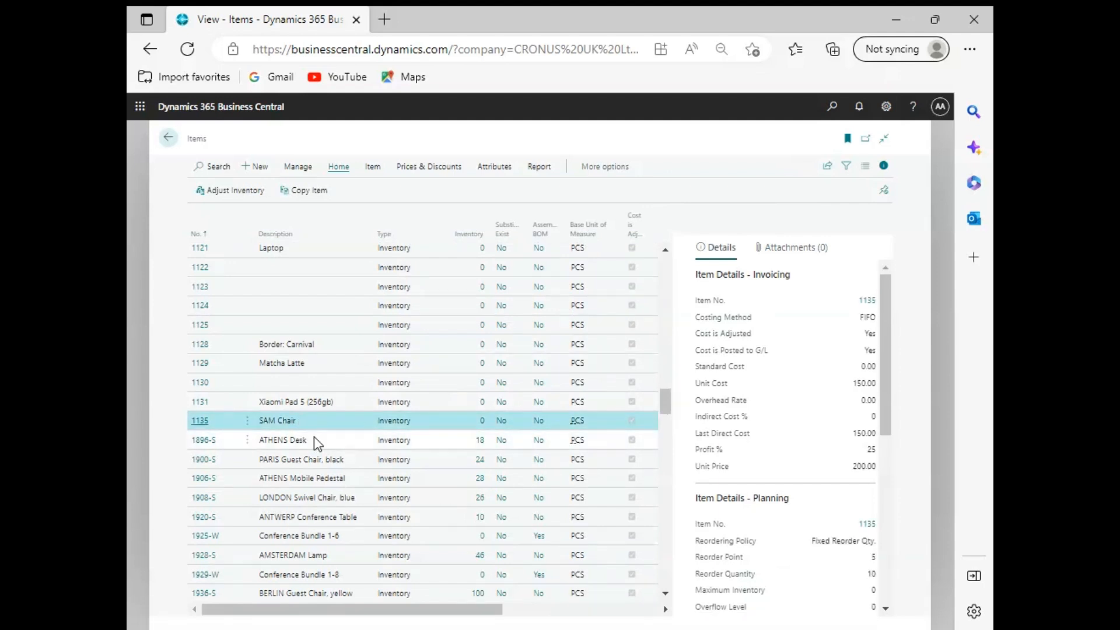
Step: Open the item attribute values of SAM Chair and go through its Colour, Depth, Height and Width attributes
left_click(494, 167)
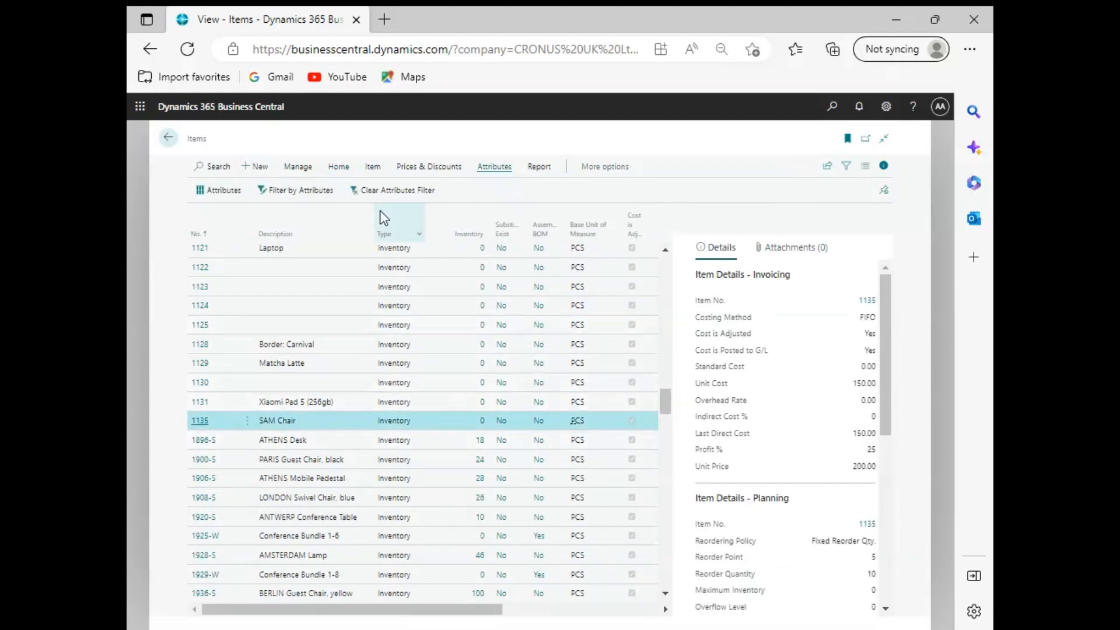
left_click(235, 201)
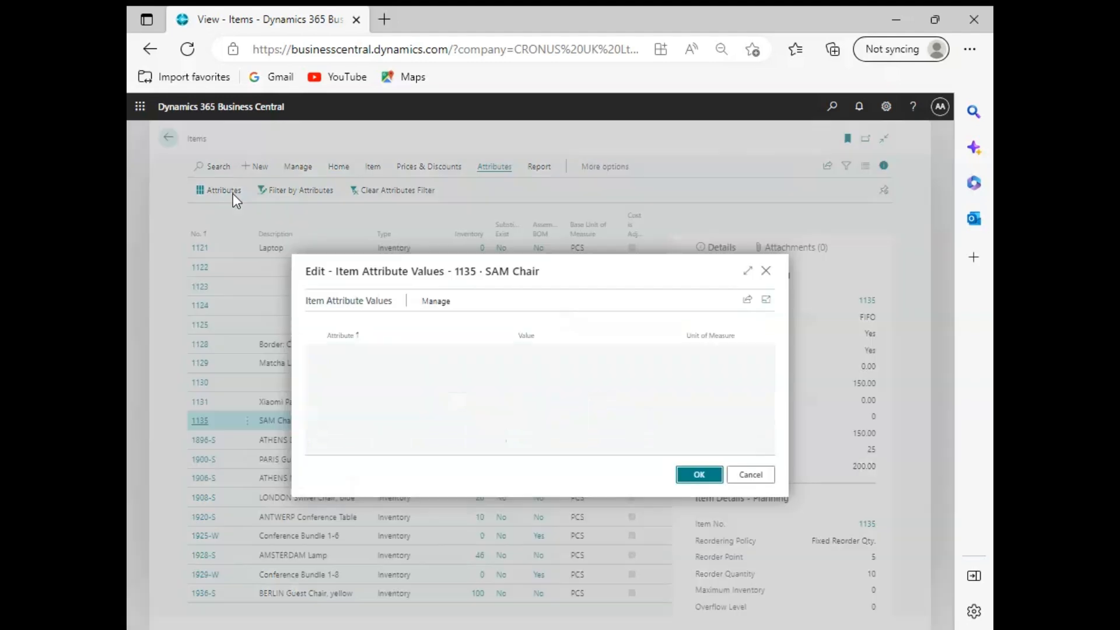
left_click(541, 354)
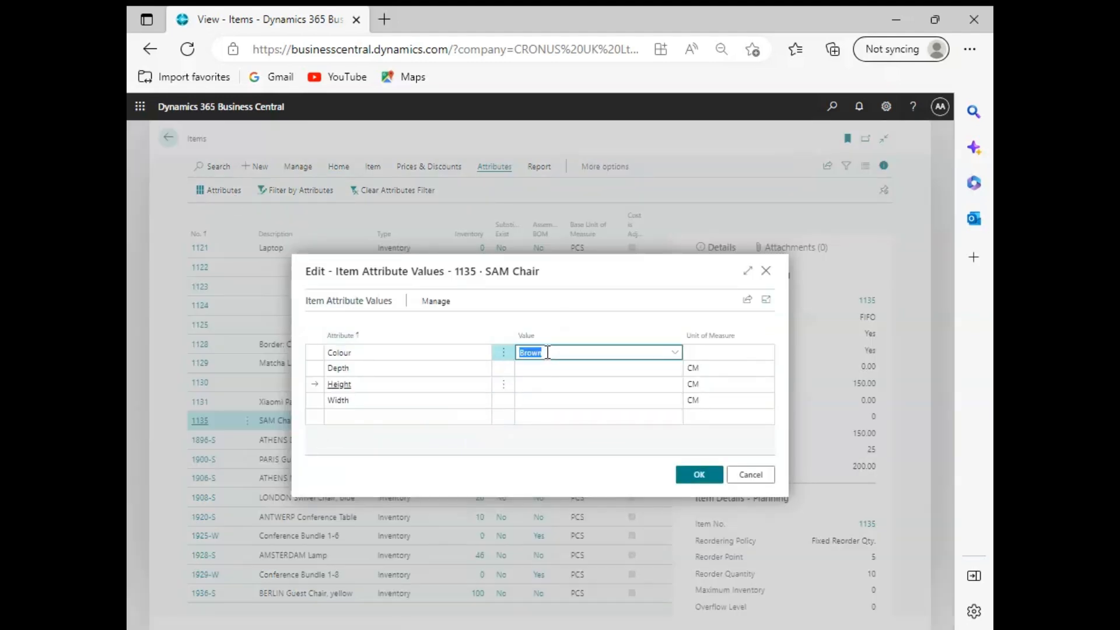
left_click(394, 353)
left_click(394, 384)
left_click(395, 400)
left_click(415, 367)
left_click(415, 353)
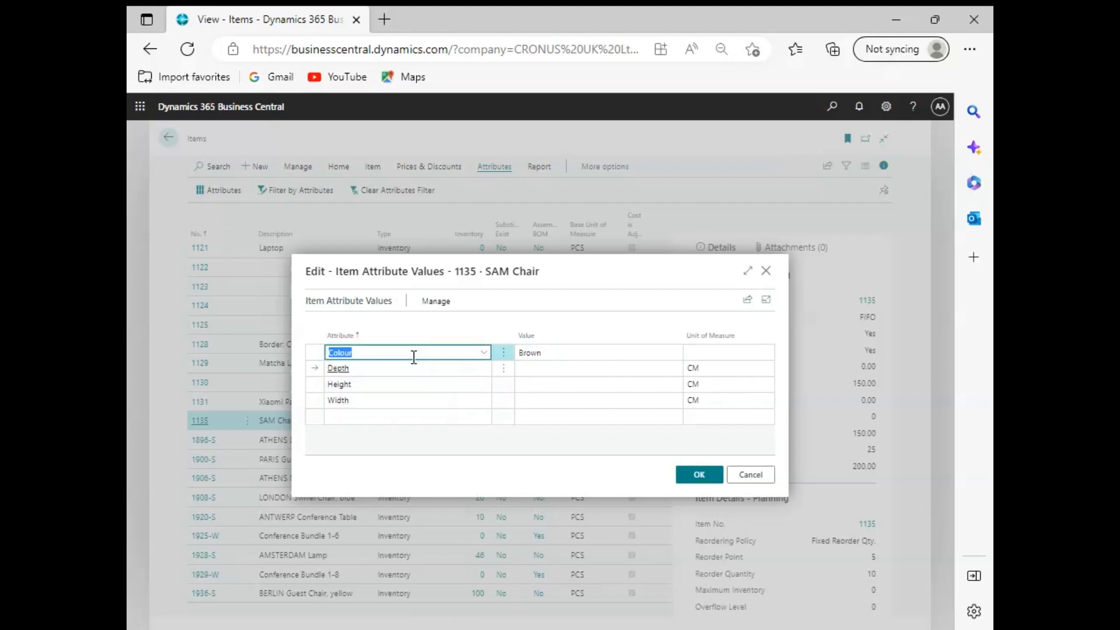
Step: Set the Colour attribute of SAM Chair to Black and confirm the attribute values
left_click(575, 352)
type("Black")
left_click(674, 353)
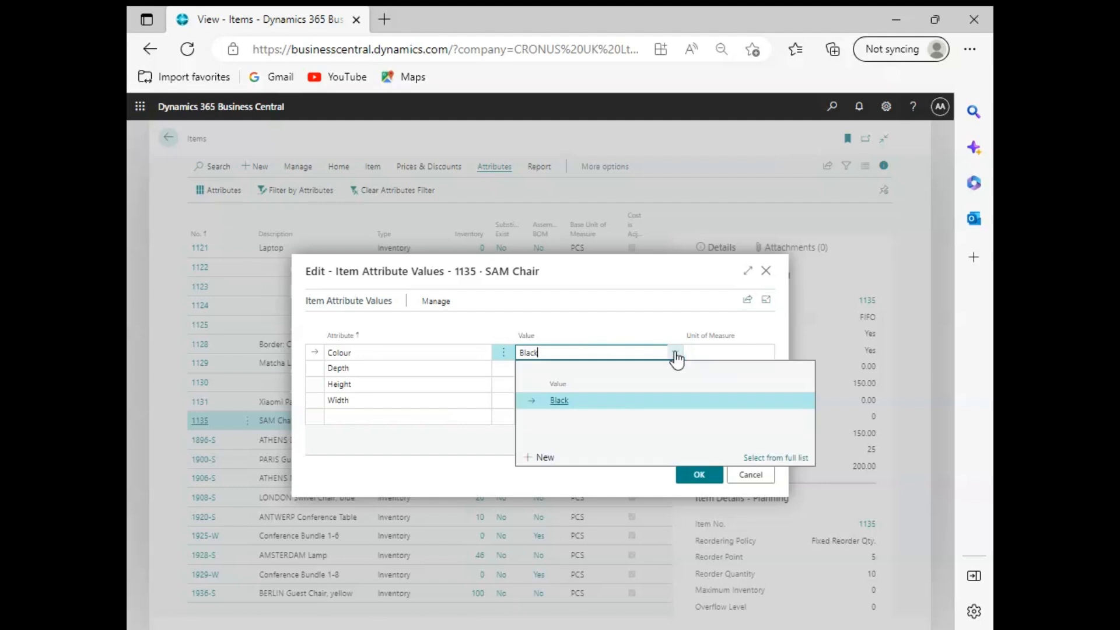
left_click(587, 404)
left_click(675, 353)
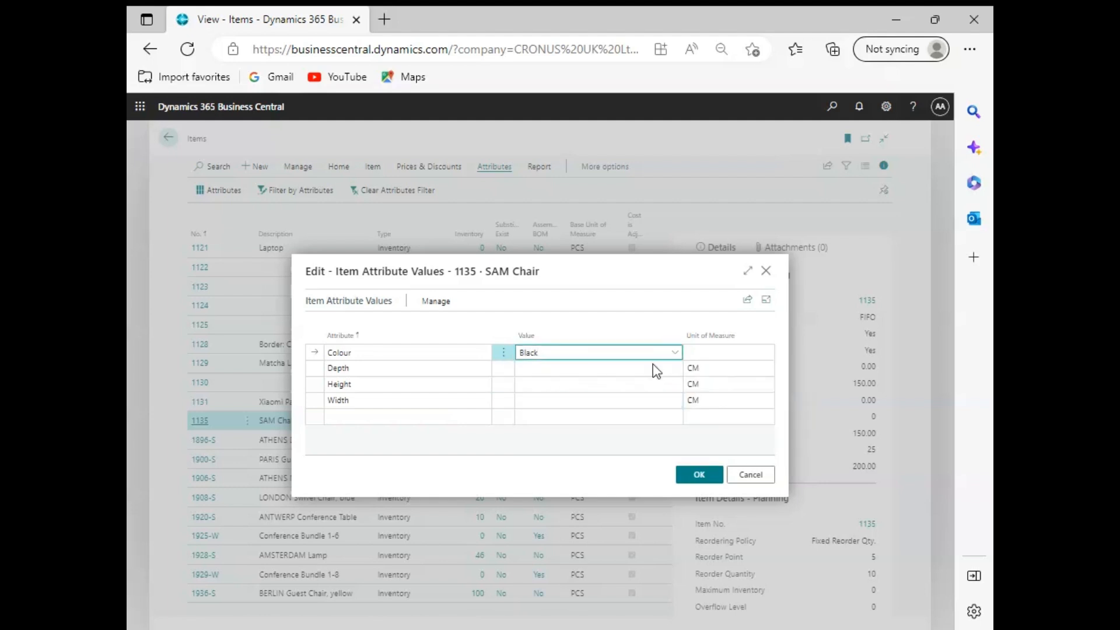
left_click(558, 419)
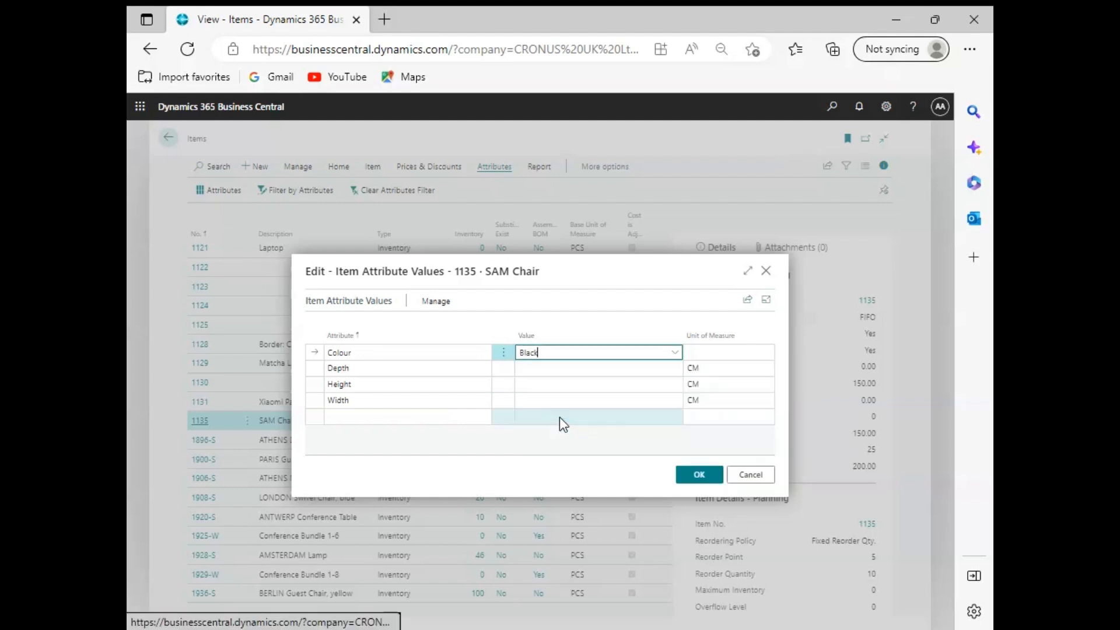
left_click(698, 474)
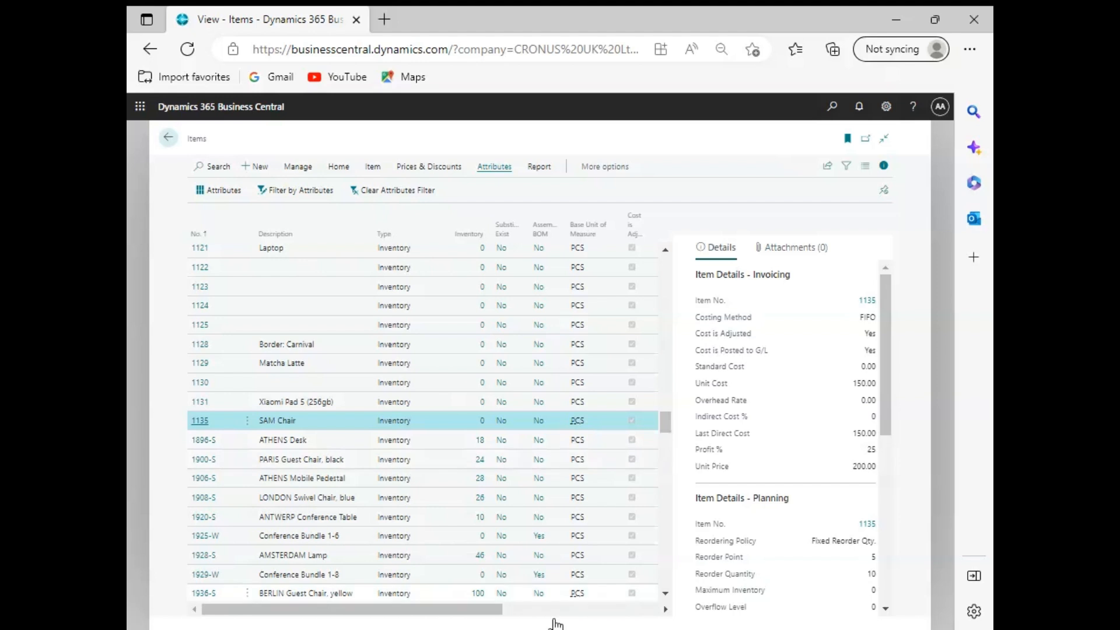
Step: Check the item attributes in the details of SAM Chair and leave the item list
scroll(827, 446, "down", 2)
scroll(824, 443, "down", 5)
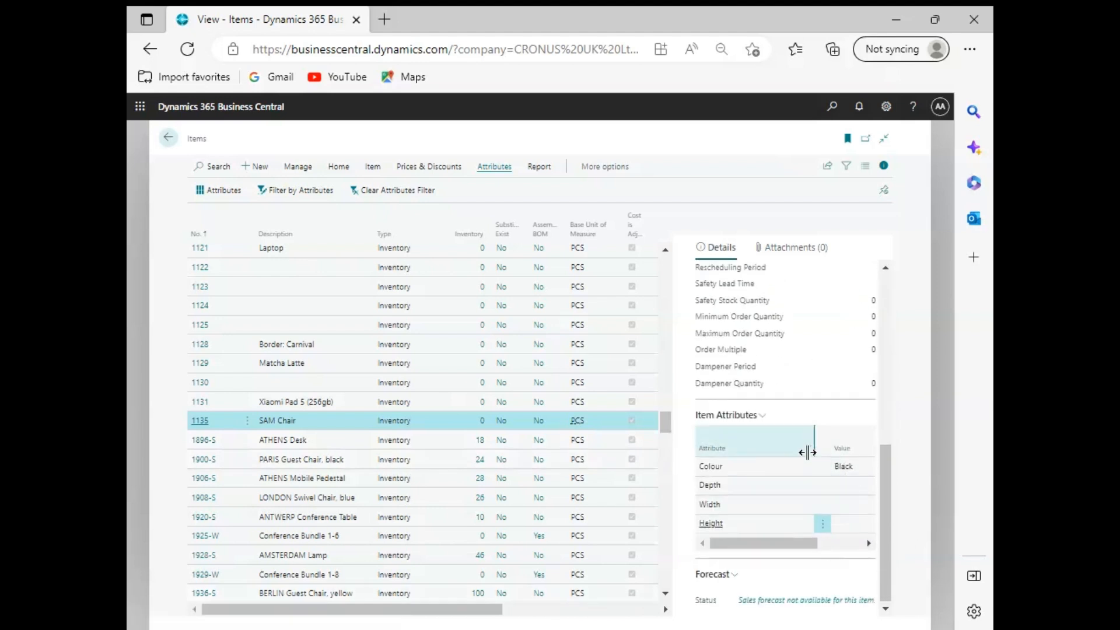
left_click_drag(799, 545, 776, 549)
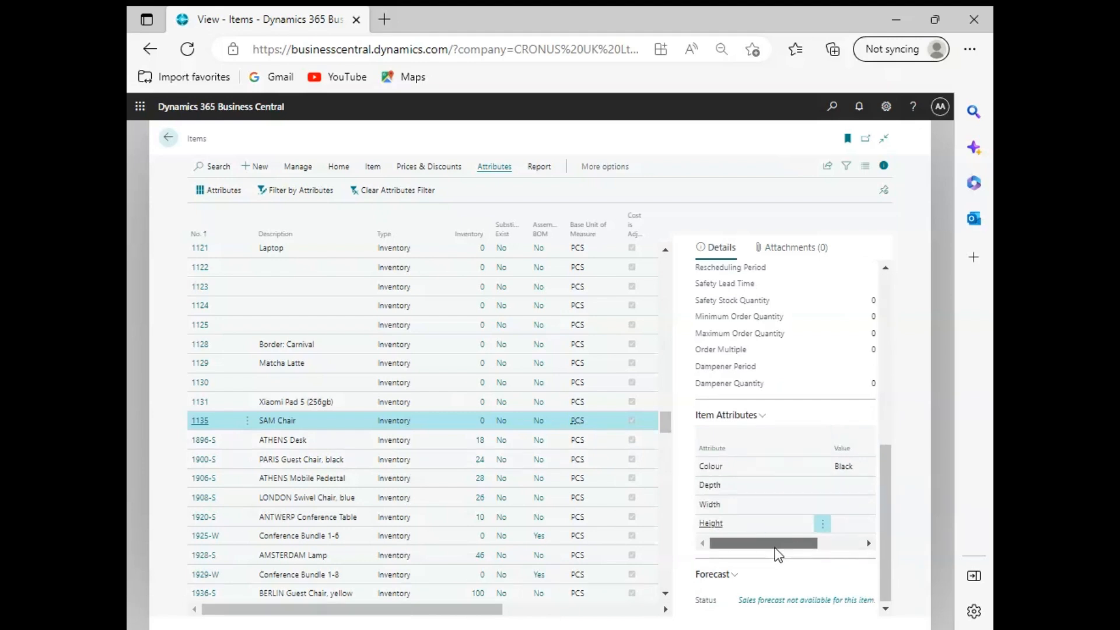
scroll(739, 485, "up", 6)
scroll(739, 492, "up", 1)
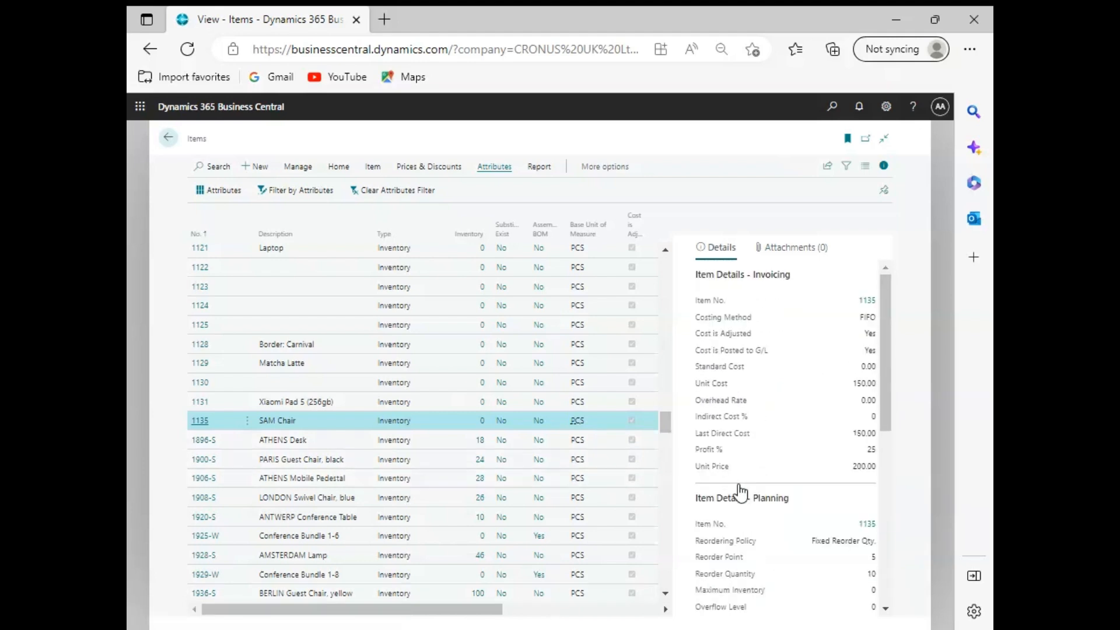
left_click(173, 140)
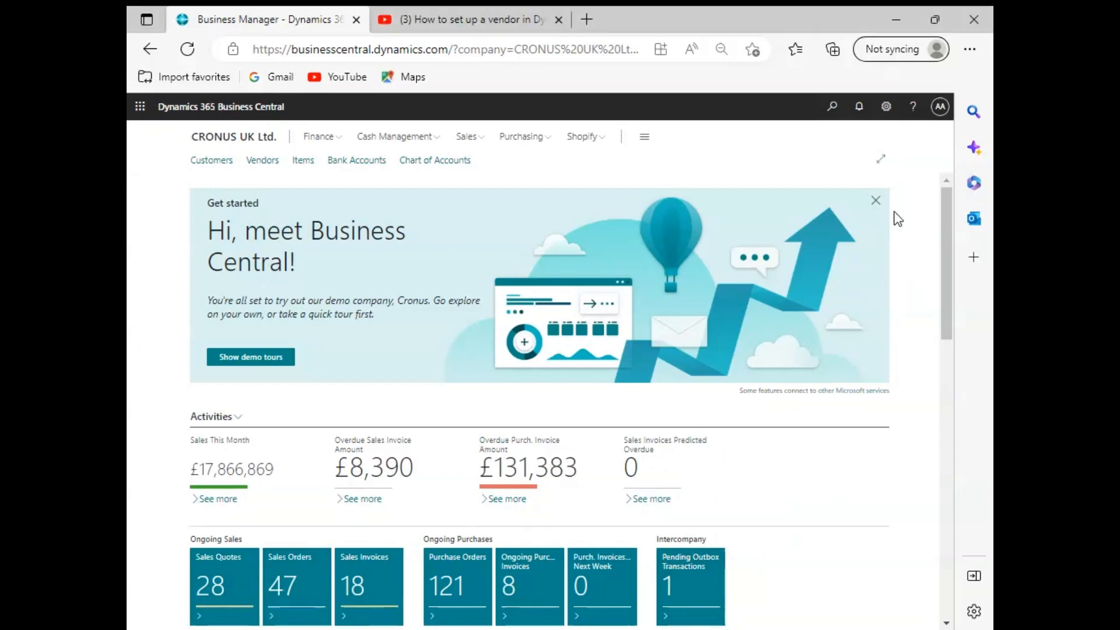
Step: Search for Vendor and open the Vendors list
left_click(834, 109)
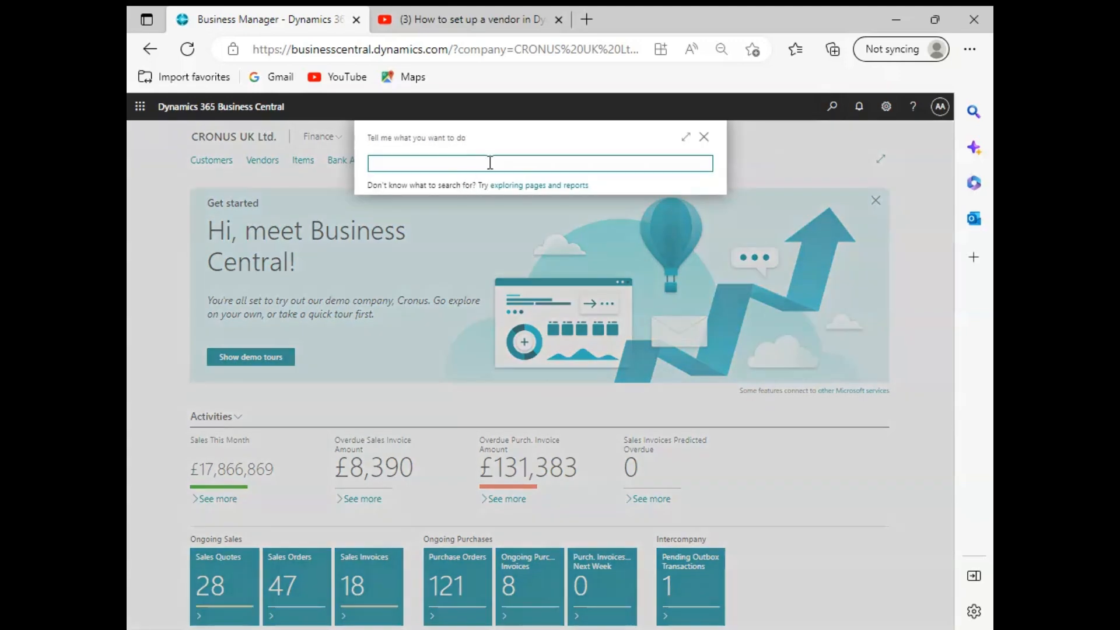
type("Vendor")
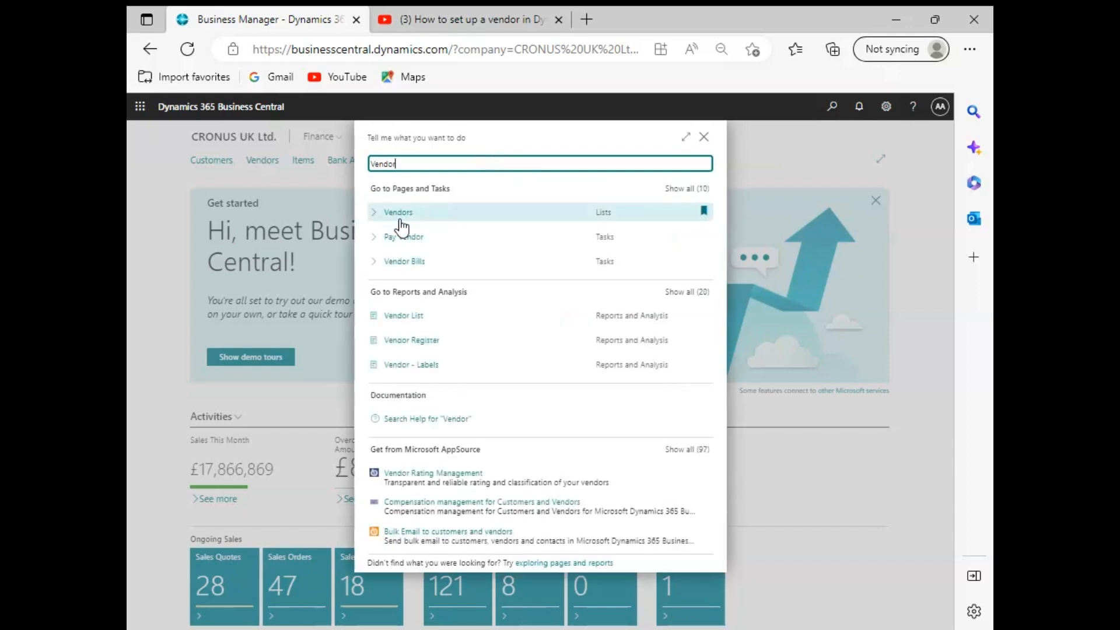
left_click(398, 221)
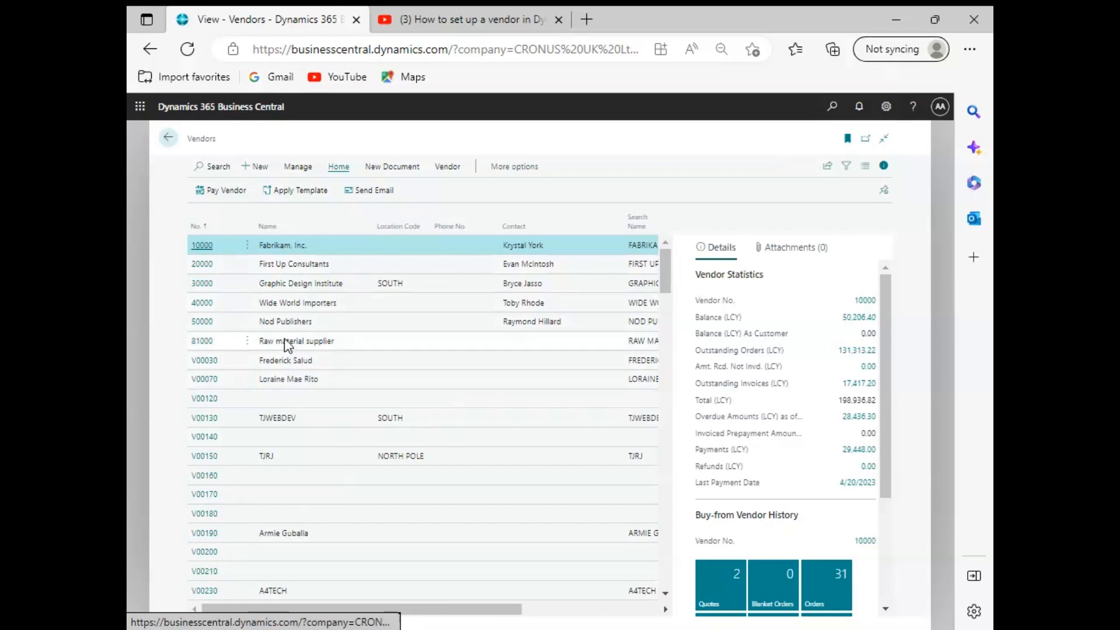
scroll(324, 329, "down", 10)
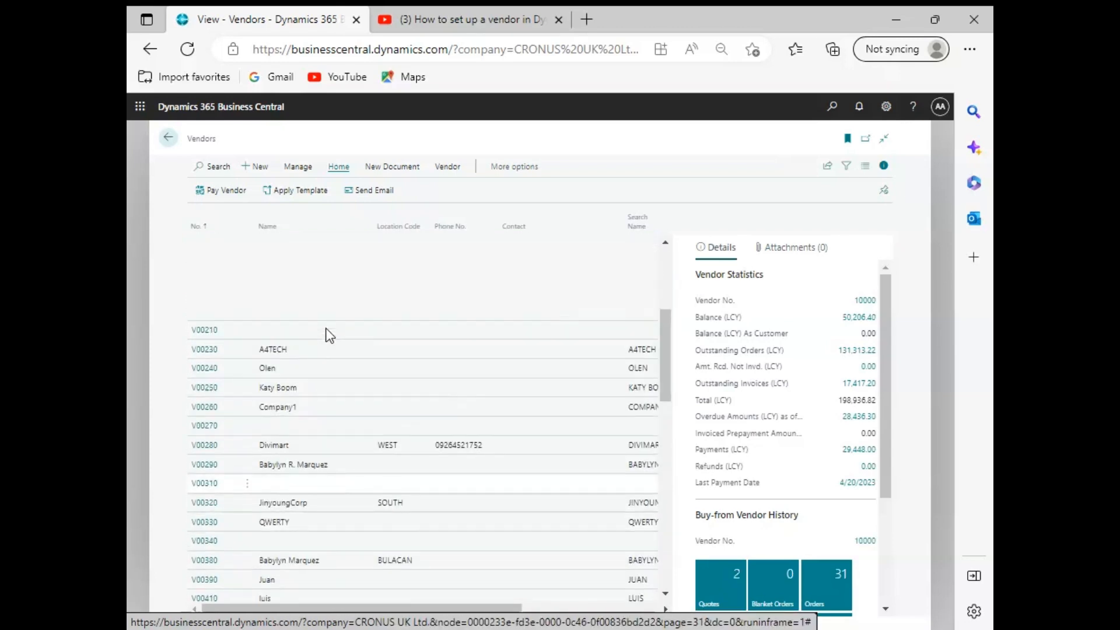
scroll(326, 333, "up", 10)
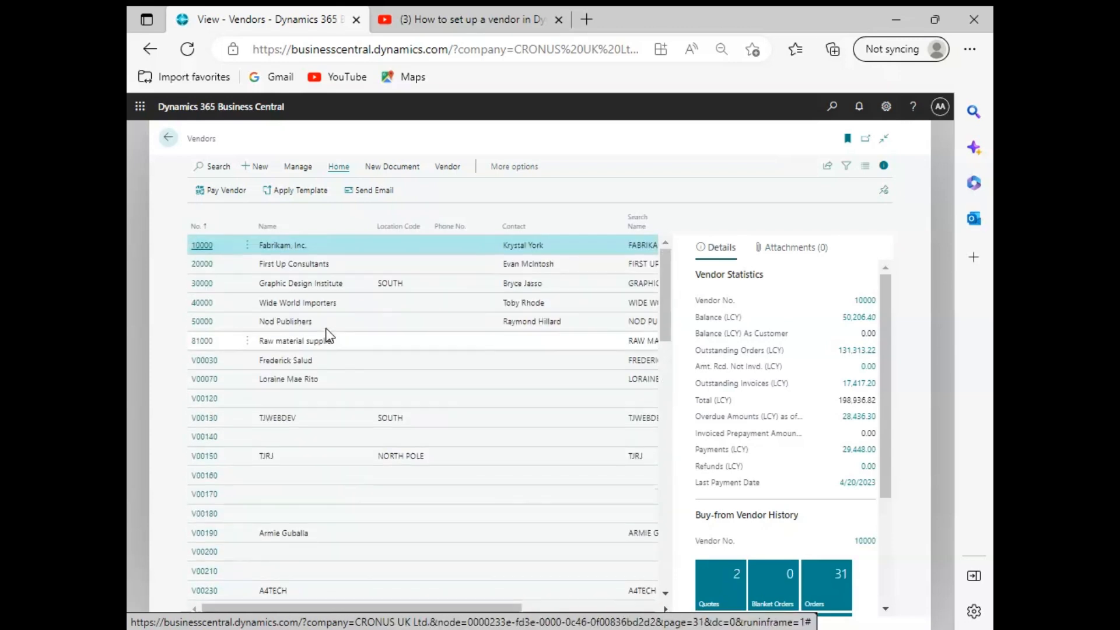
Step: Create a new vendor from the VENDOR PERSON template and name it SAM Chair
left_click(259, 173)
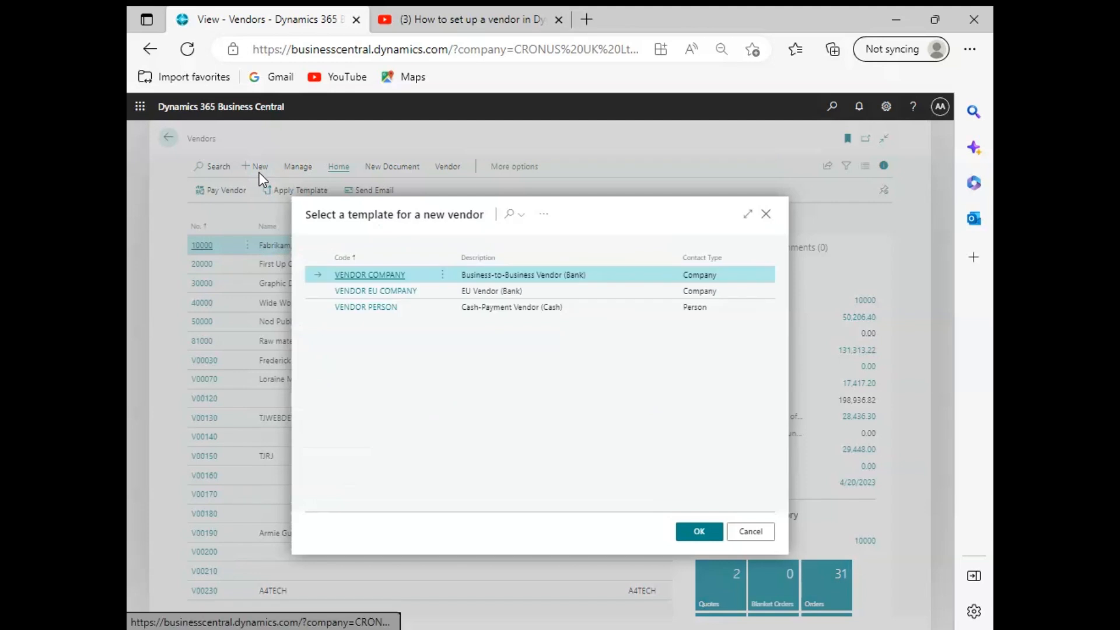
left_click(370, 312)
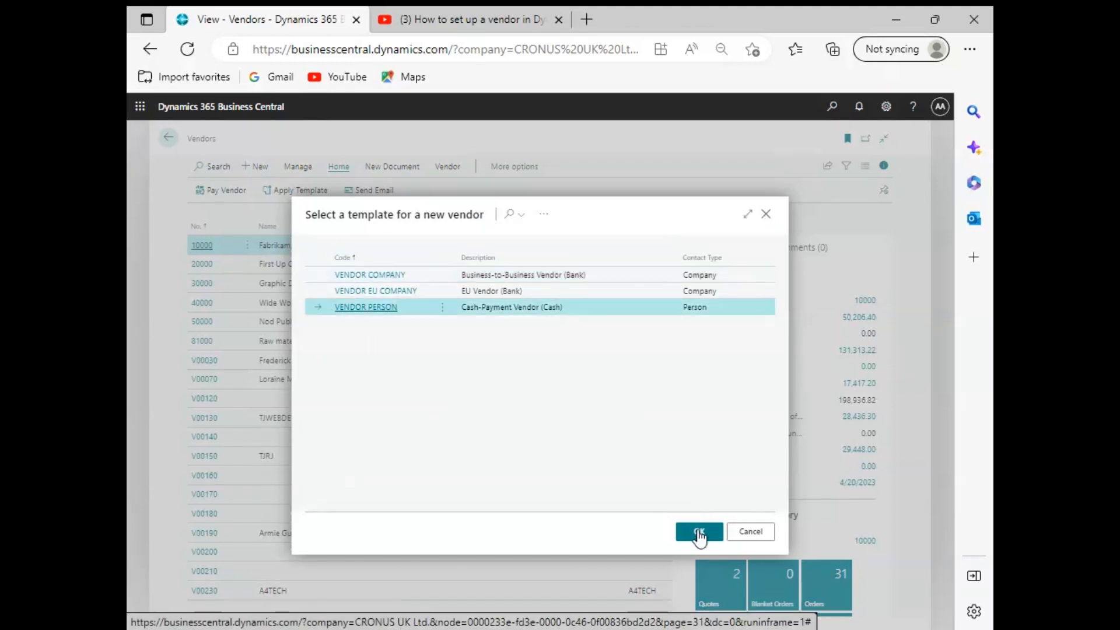
left_click(700, 531)
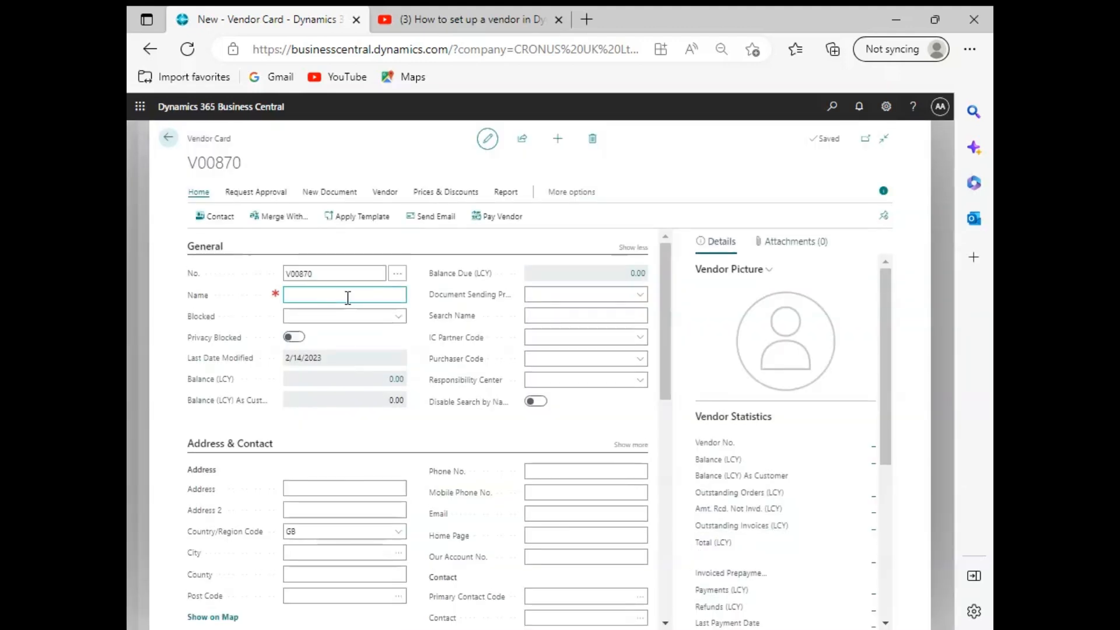
left_click(348, 297)
left_click(639, 296)
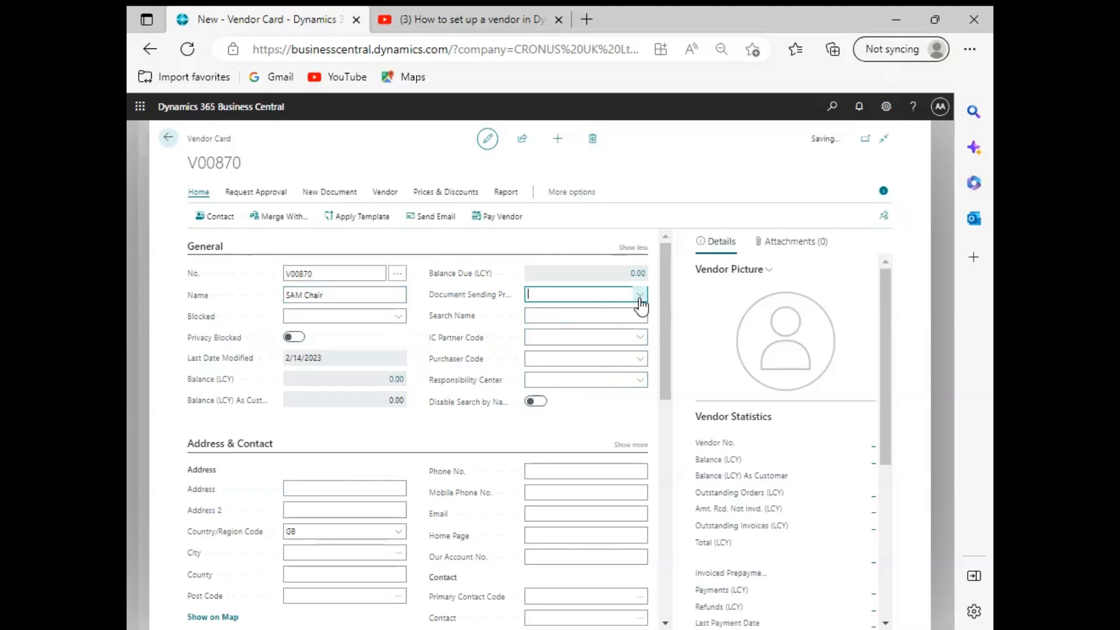
left_click(561, 429)
Step: Set the purchaser code of the SAM Chair vendor to SAM
left_click(629, 359)
left_click(645, 360)
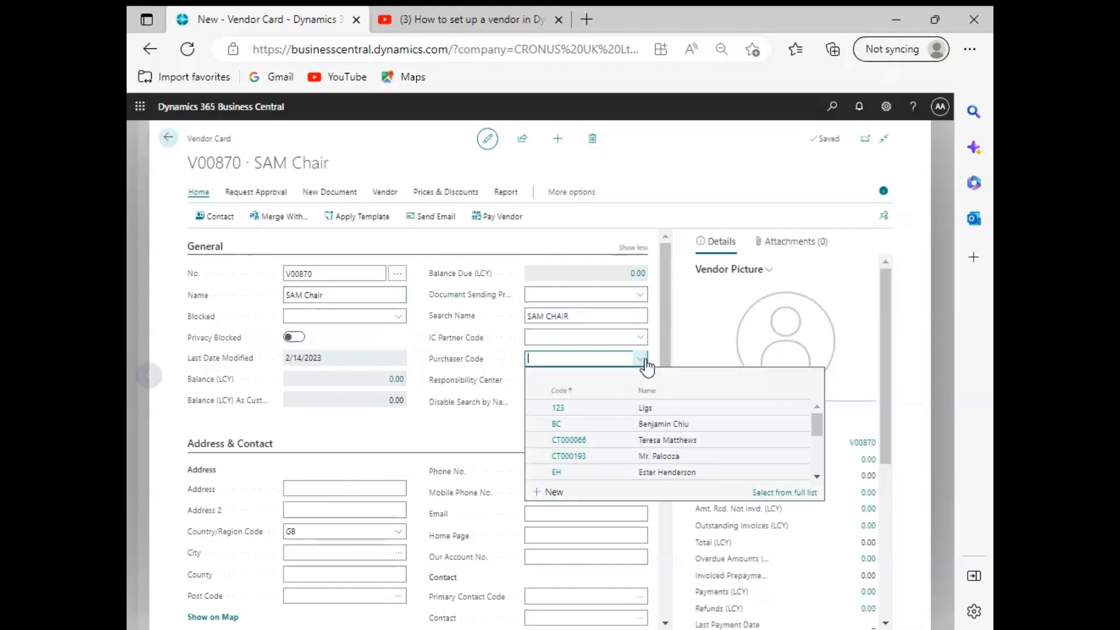
scroll(675, 425, "down", 3)
scroll(676, 425, "down", 1)
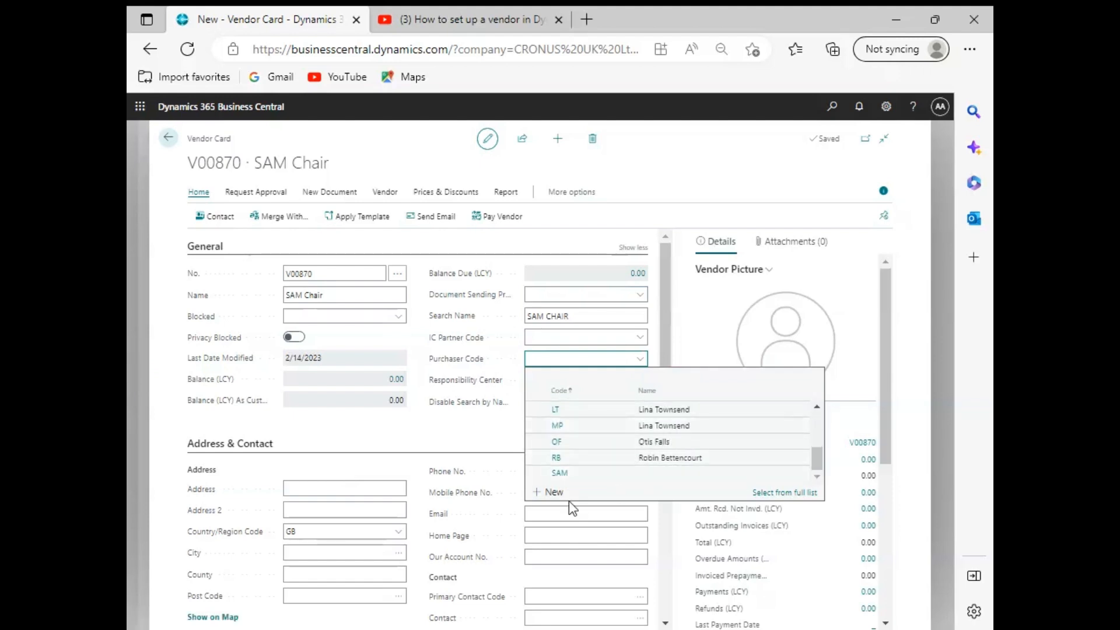
left_click(659, 474)
left_click(659, 473)
scroll(659, 474, "down", 9)
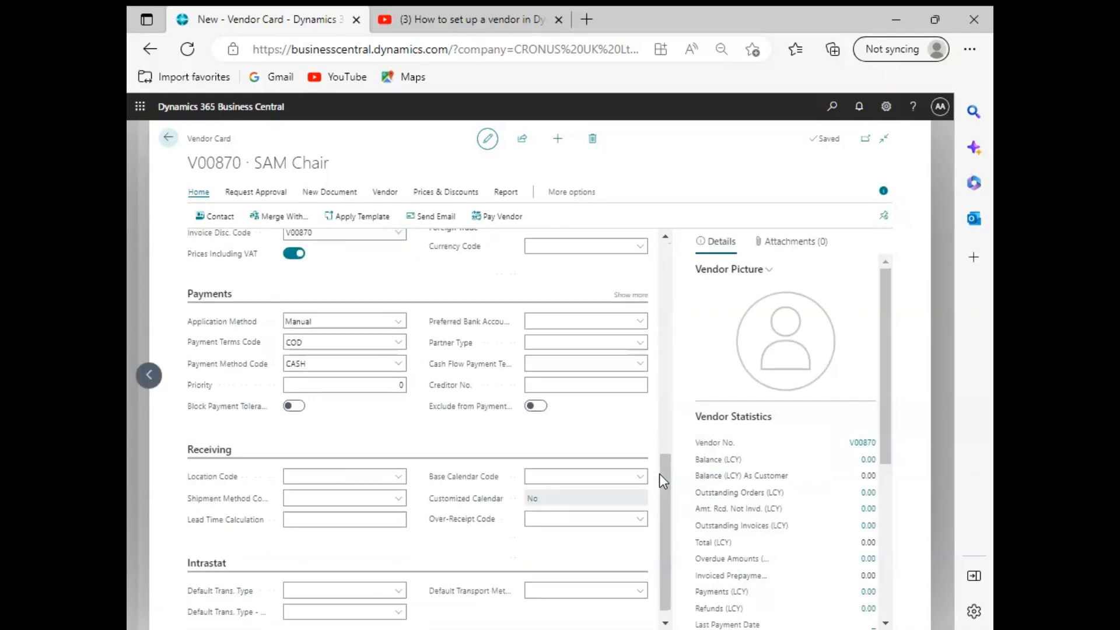
scroll(604, 491, "up", 6)
scroll(603, 510, "up", 3)
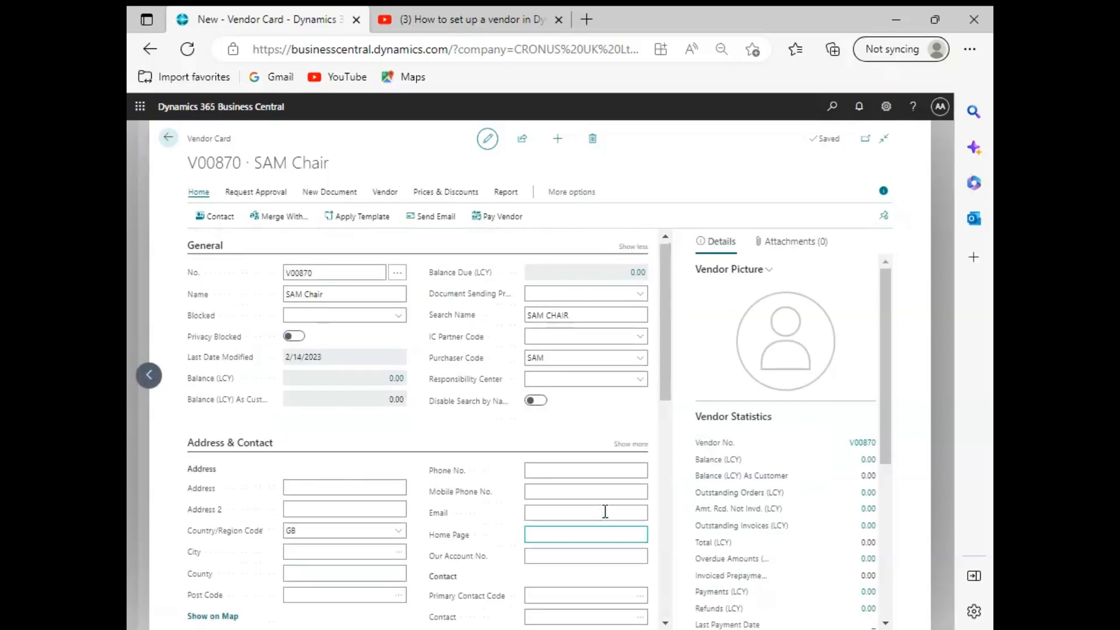
Step: Enter the vendor's address and set the country/region code to PH
scroll(453, 442, "down", 2)
left_click(315, 369)
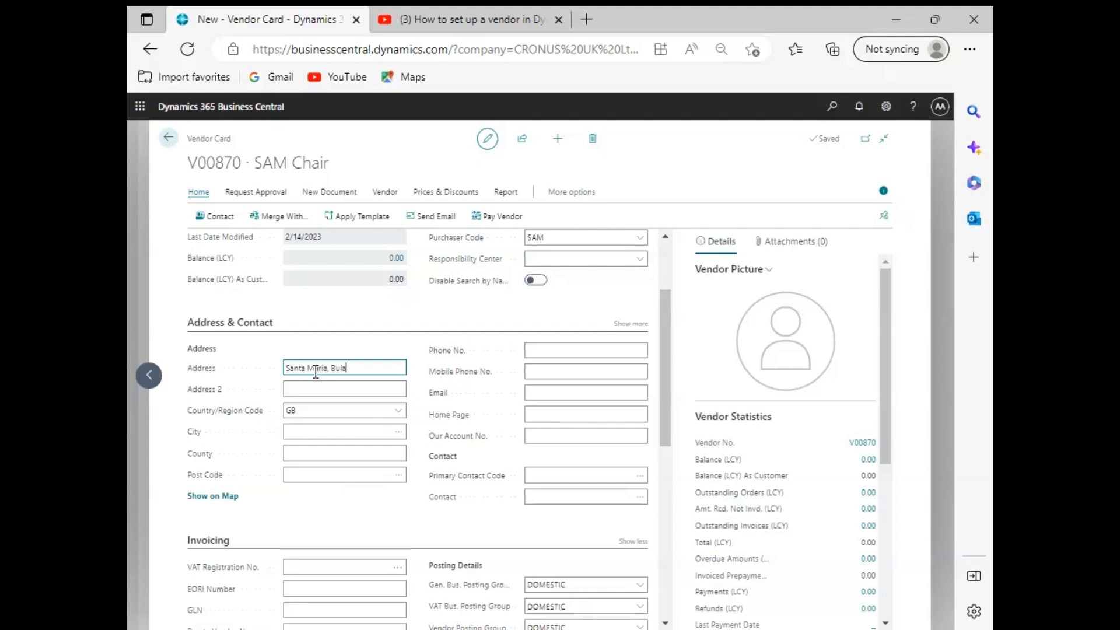
left_click(393, 415)
left_click(398, 410)
scroll(421, 474, "down", 2)
scroll(432, 512, "down", 5)
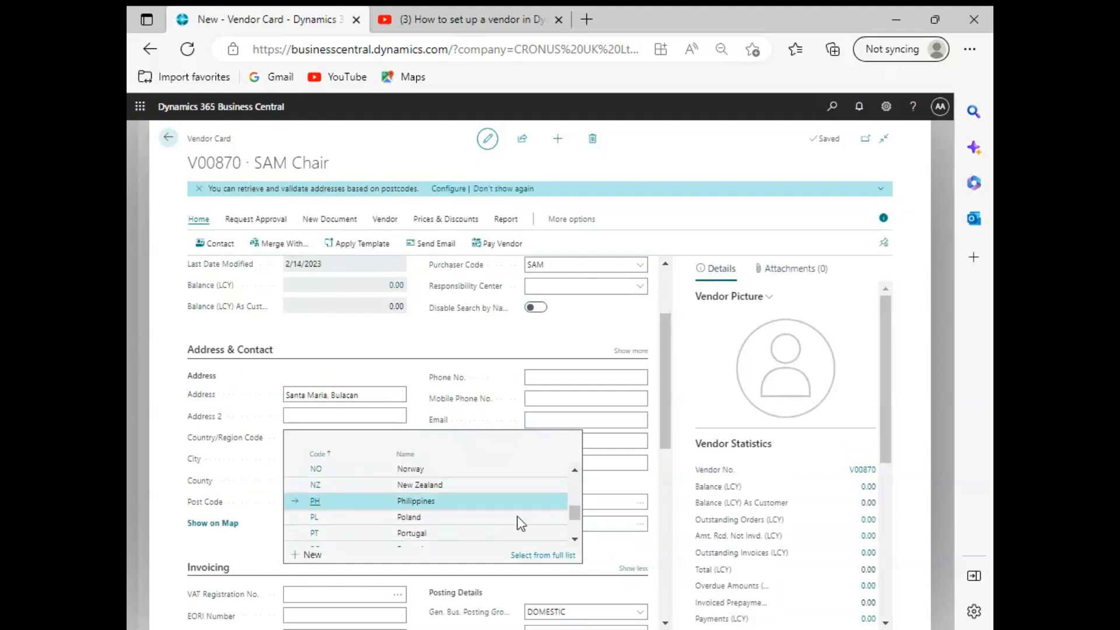
left_click(432, 502)
Step: Fill the vendor's city and post code by picking the Bulacan entry from the post code list
left_click(376, 460)
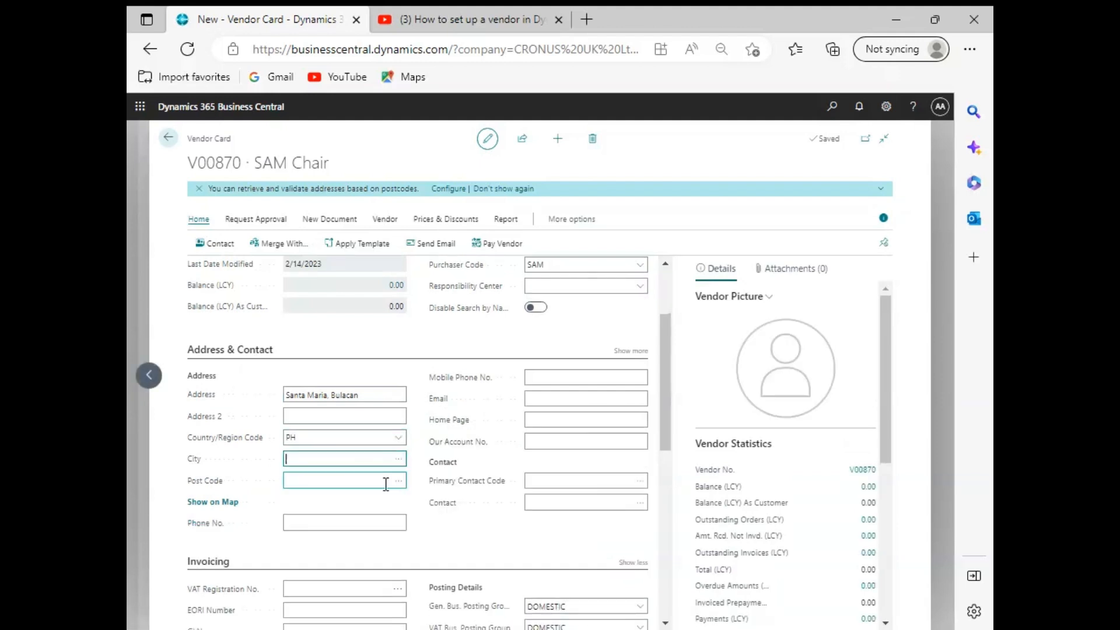
left_click(398, 481)
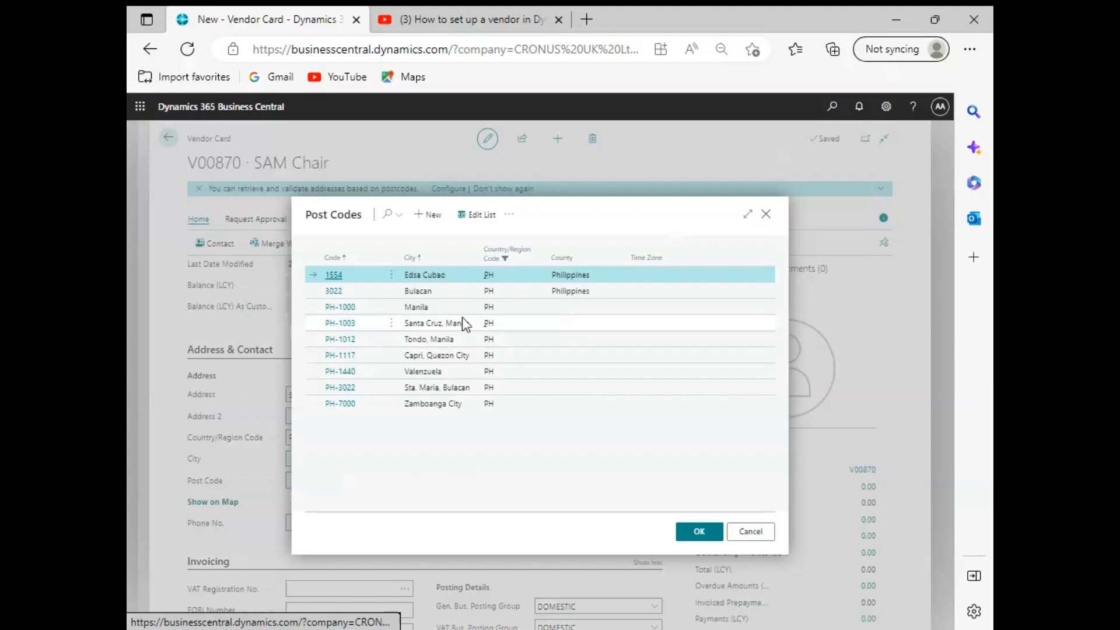
left_click(467, 287)
left_click(708, 537)
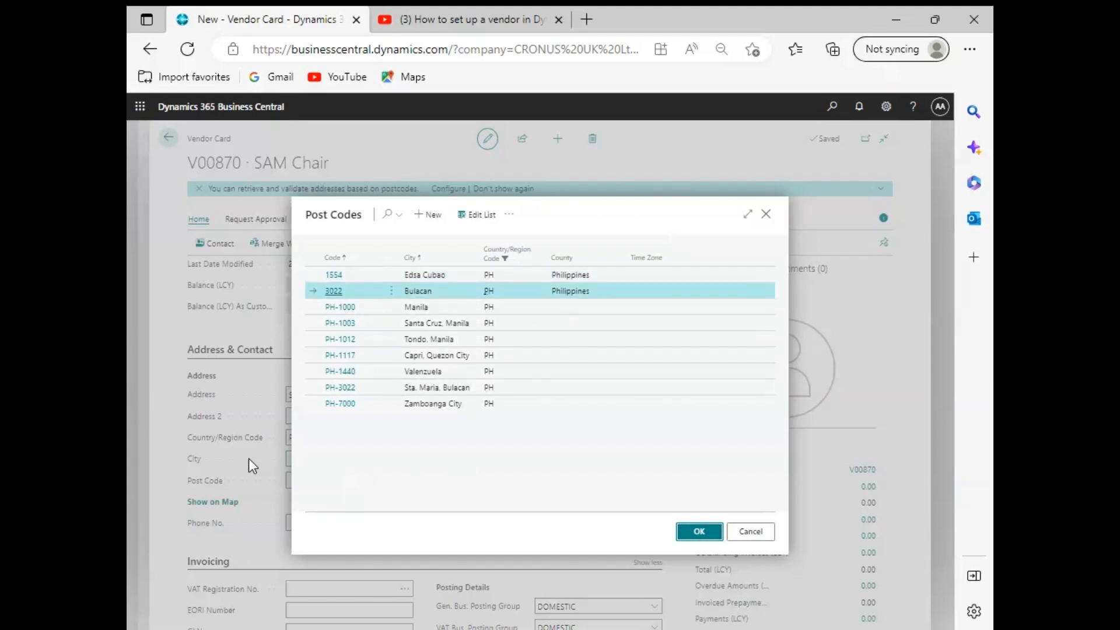
Step: Enter the mobile phone number and e-mail address in the vendor's contact details
left_click(558, 316)
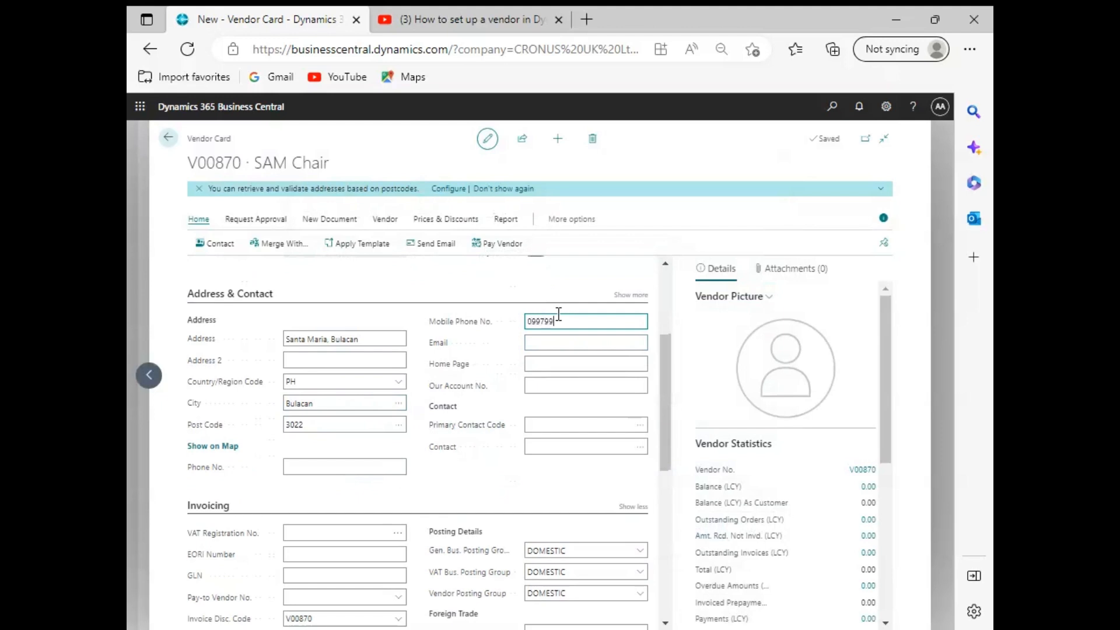
left_click(568, 343)
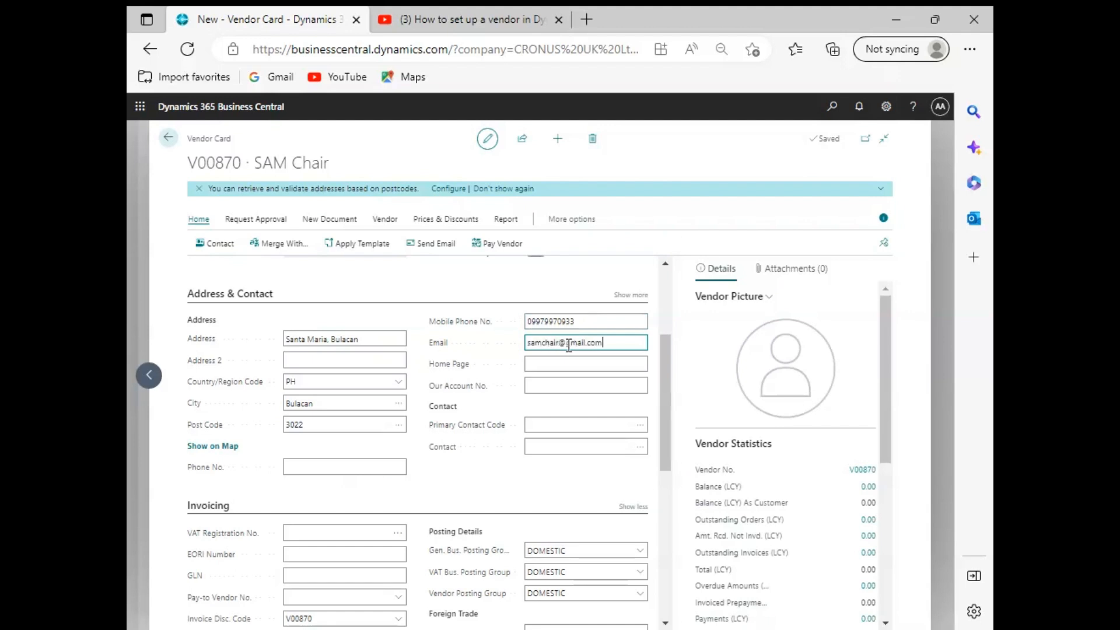
Step: Assign the existing SAM Chair contact to the vendor as its primary contact
scroll(583, 392, "down", 1)
left_click(473, 430)
left_click(643, 393)
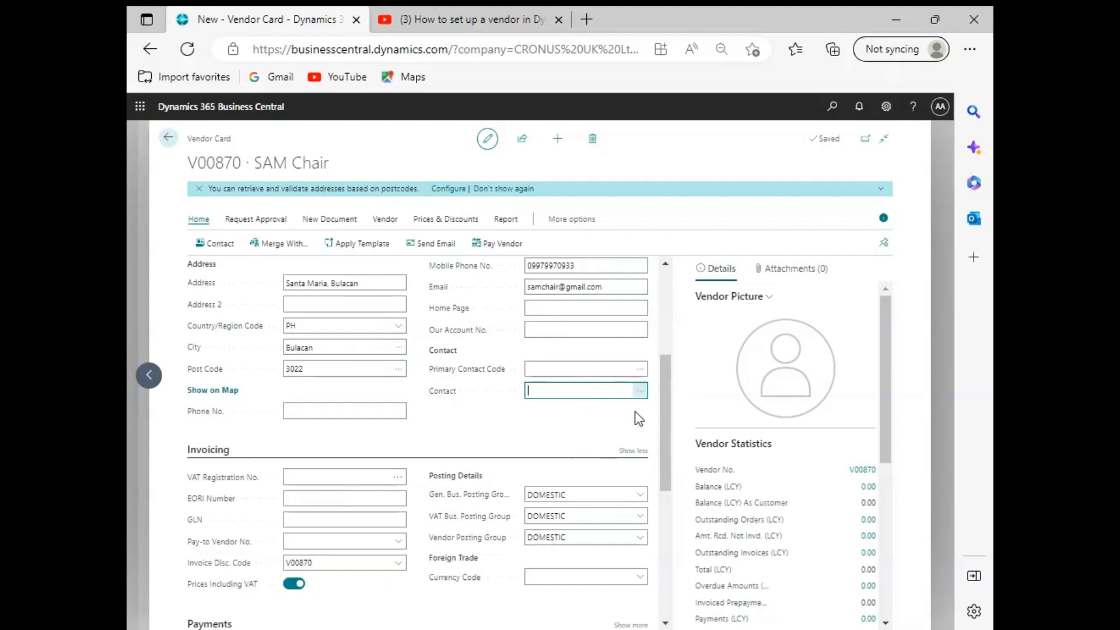
left_click(641, 392)
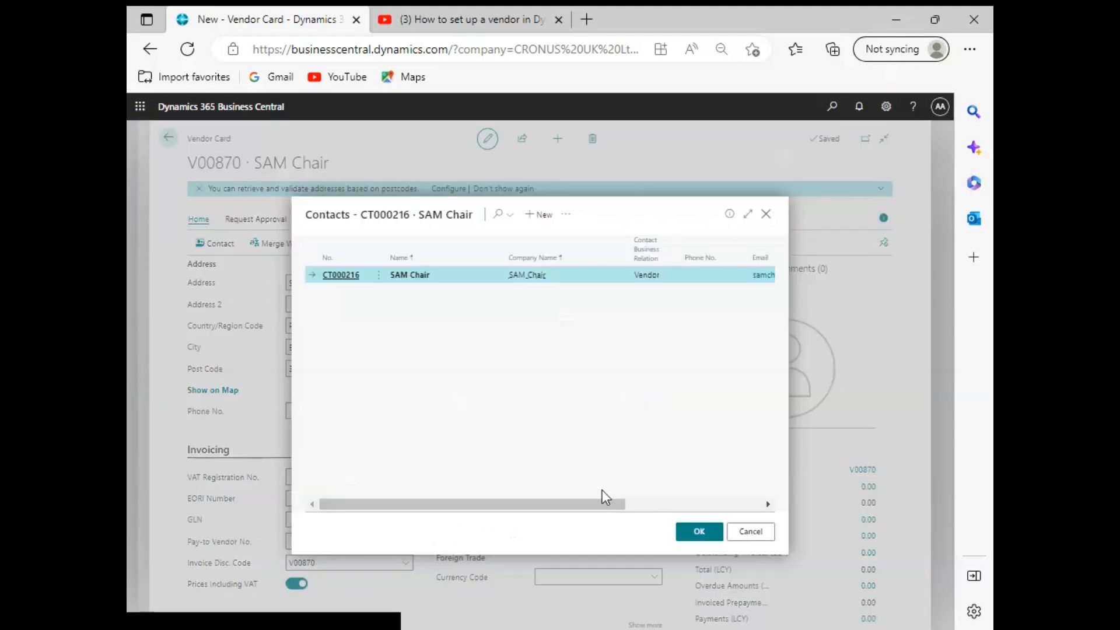
left_click_drag(596, 506, 390, 490)
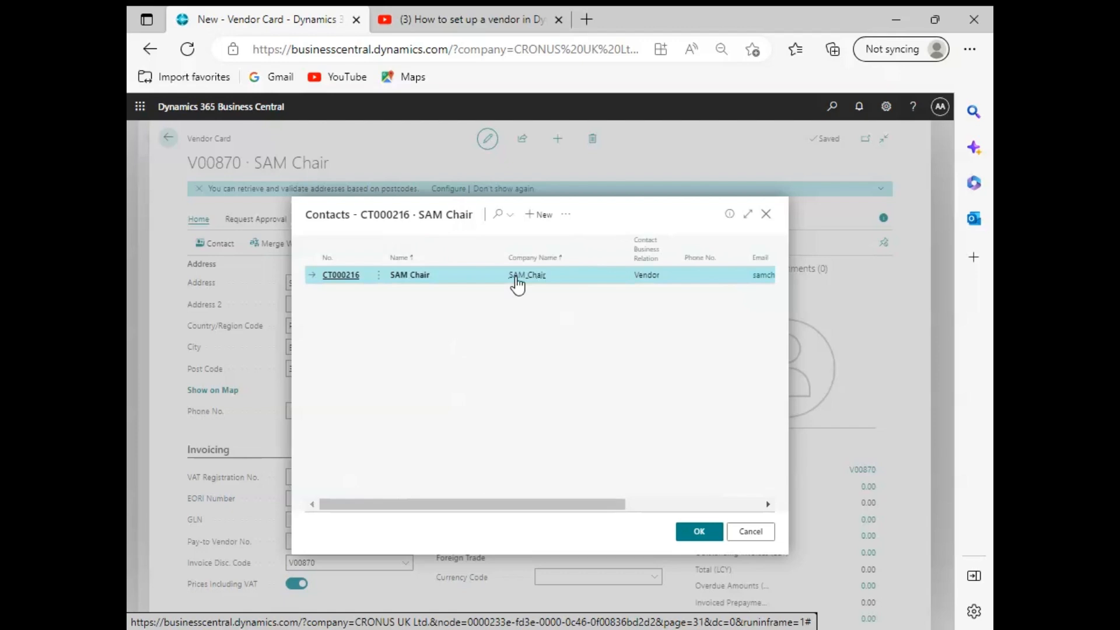
left_click(699, 531)
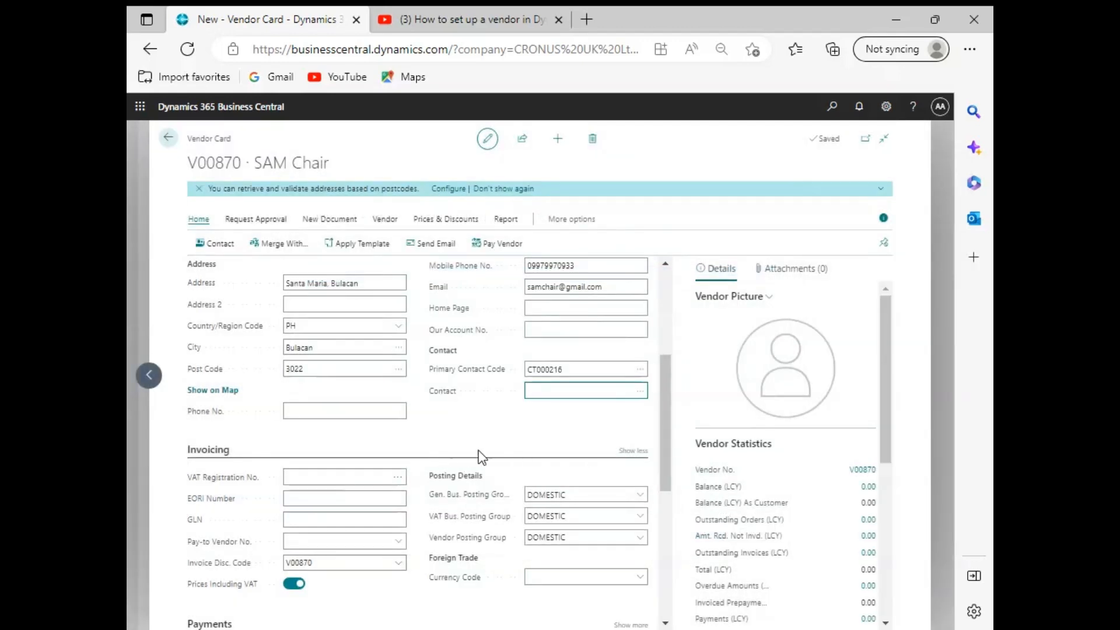
Step: Choose the SAM Chair vendor's own entry as the invoice discount code in the invoicing details
scroll(502, 442, "down", 2)
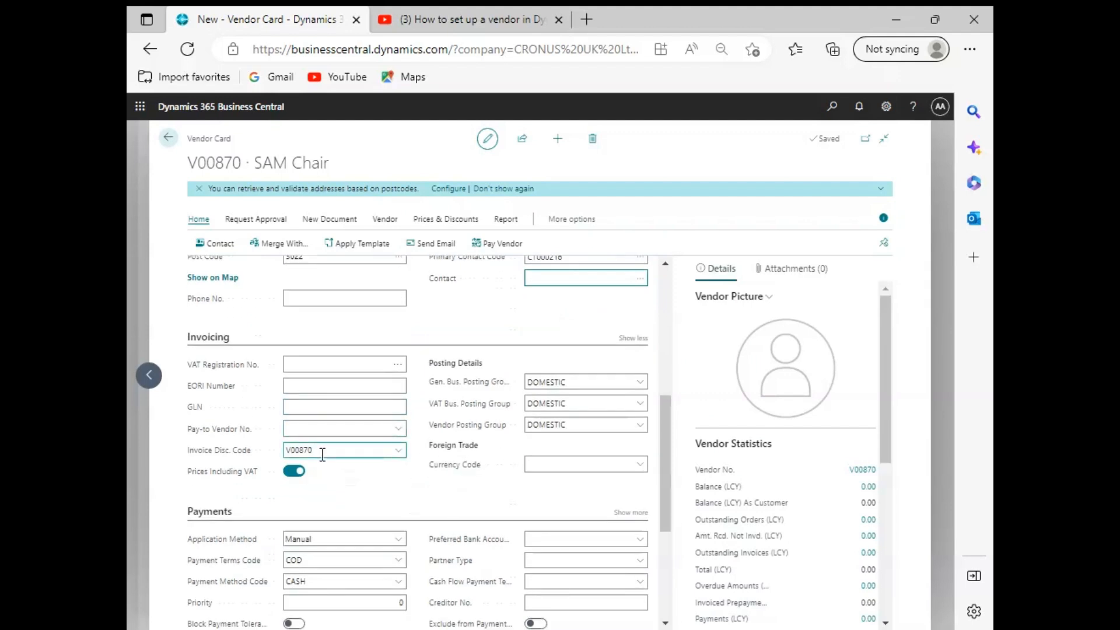
left_click(400, 452)
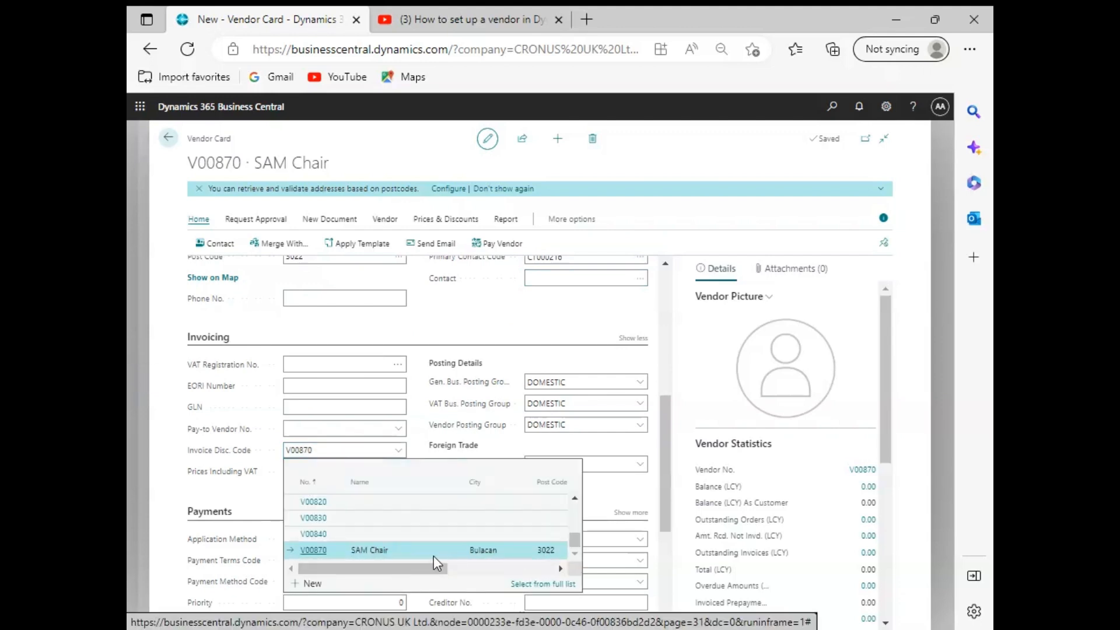
left_click(518, 550)
Step: Review the payments, receiving and Intrastat settings of the SAM Chair vendor card
scroll(499, 502, "down", 2)
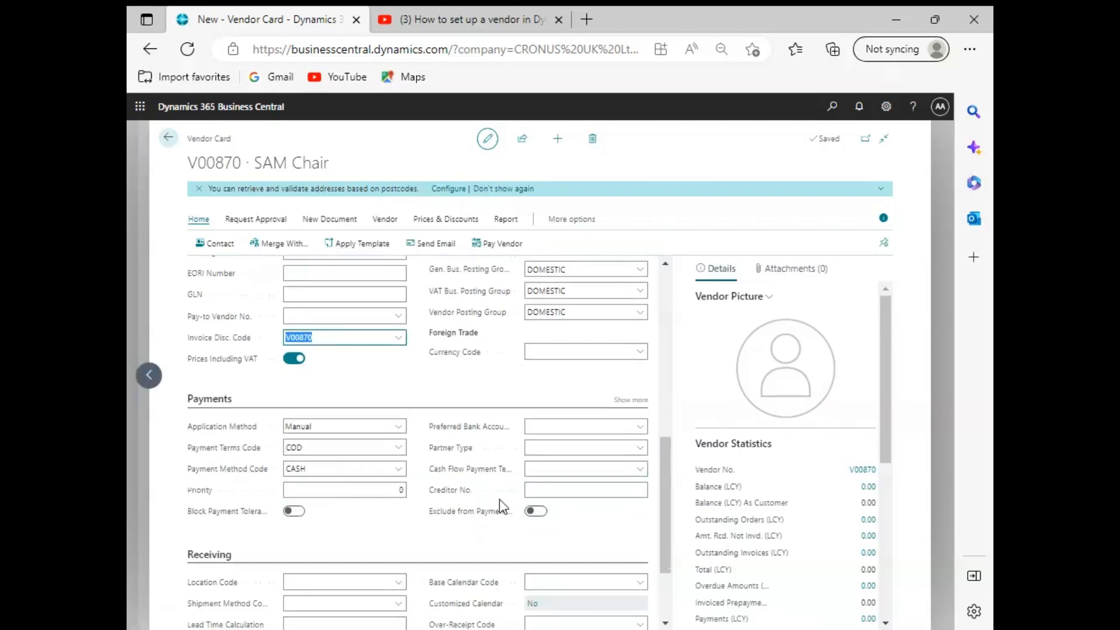
scroll(378, 507, "down", 2)
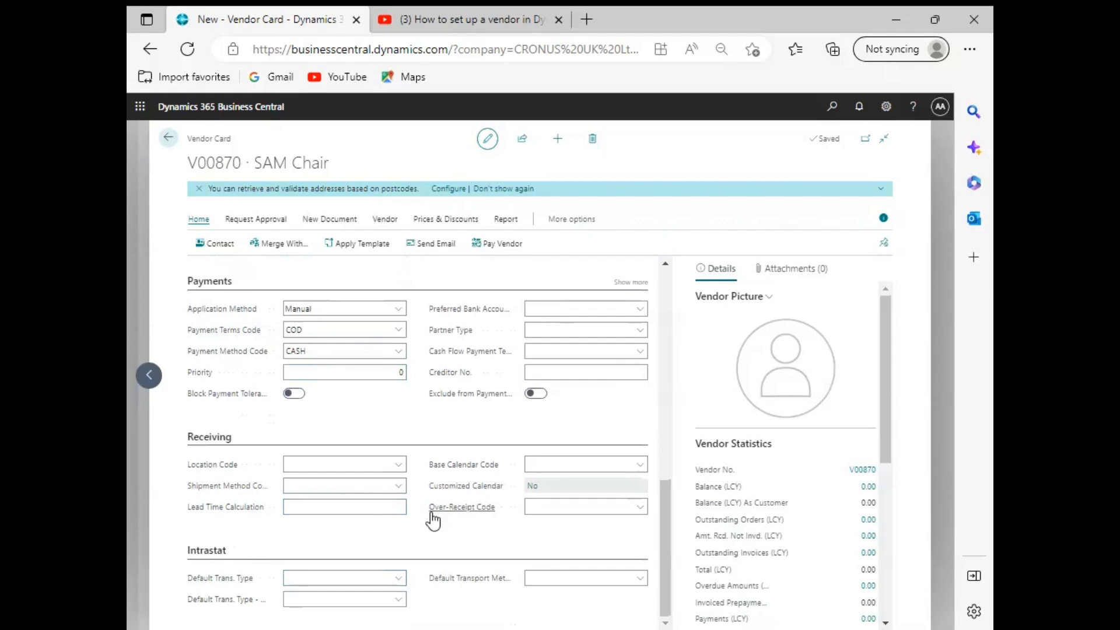
scroll(743, 515, "down", 3)
scroll(743, 513, "up", 4)
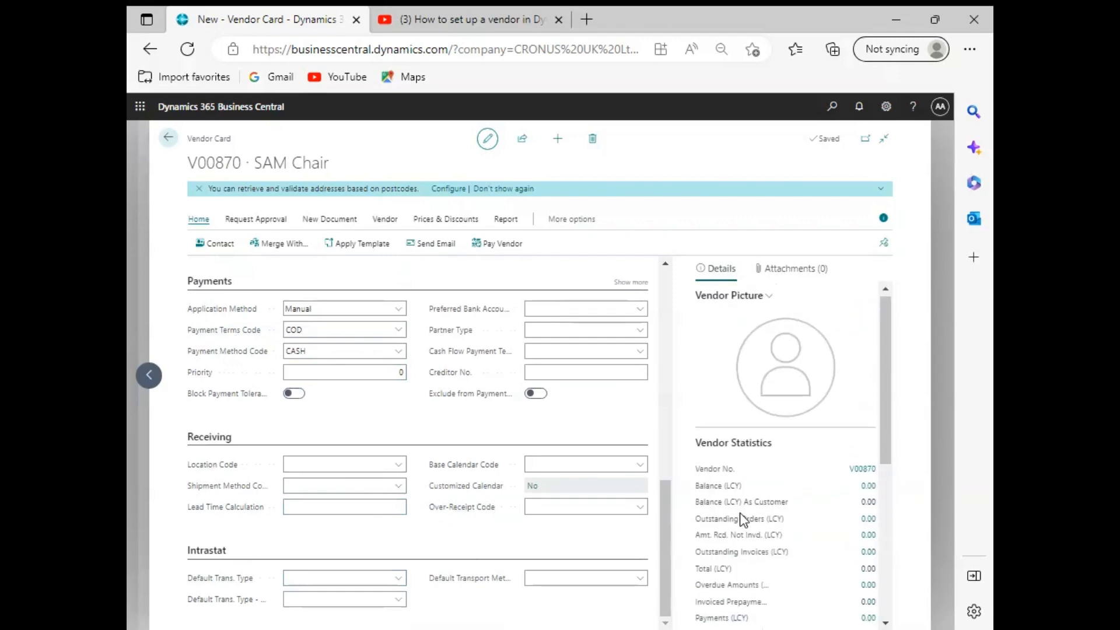
scroll(553, 512, "up", 10)
scroll(553, 513, "down", 8)
scroll(552, 516, "up", 8)
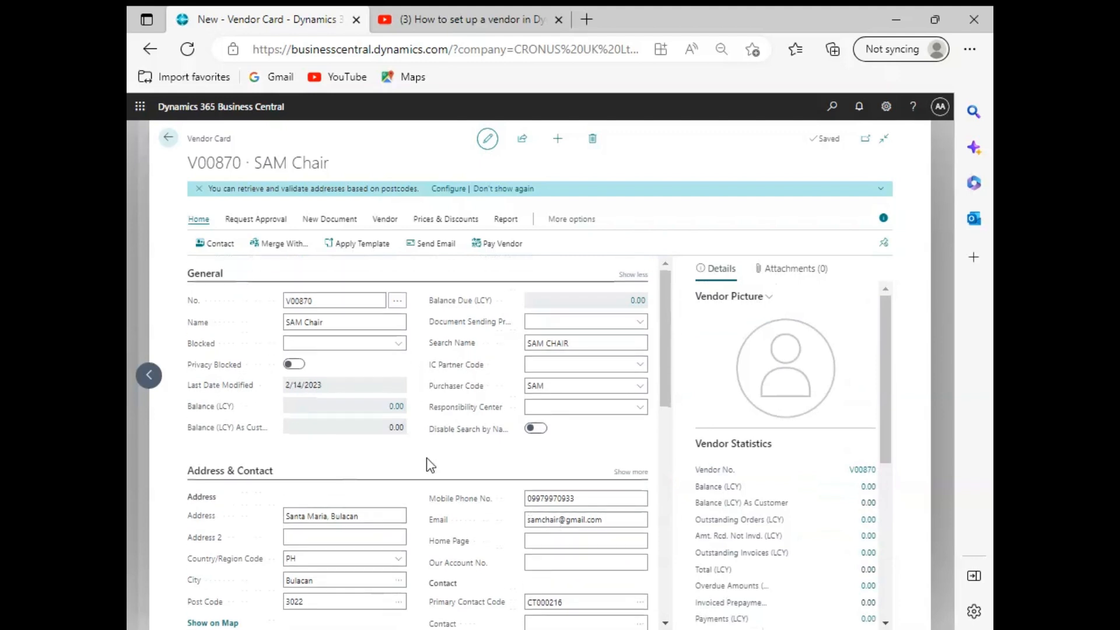
Step: Return to the Vendors list and select the SAM Chair vendor to check its record
left_click(168, 138)
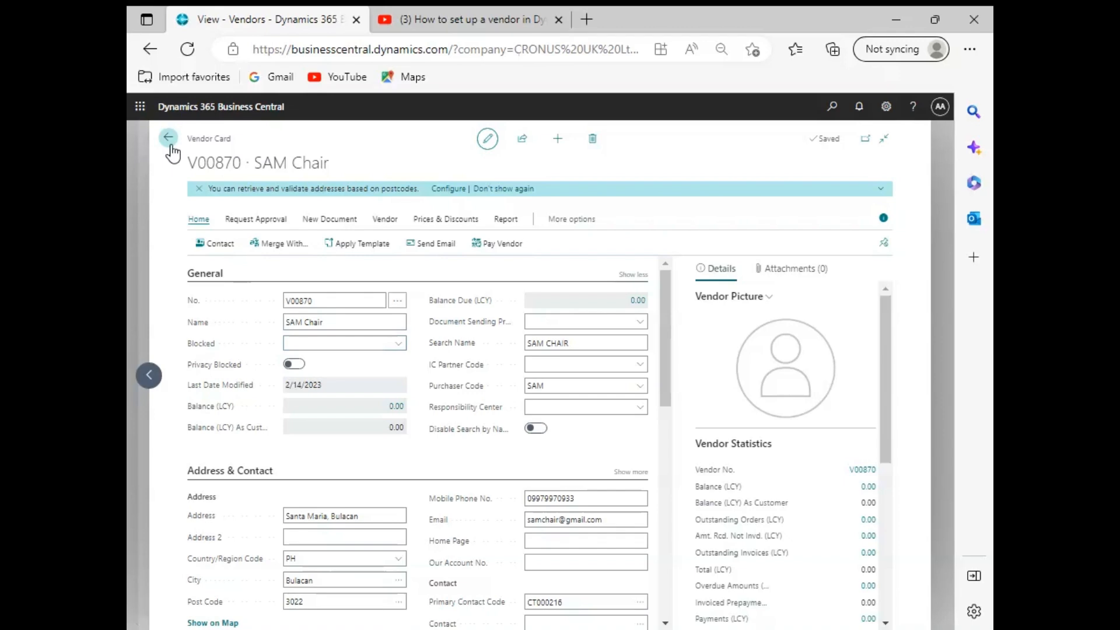
scroll(404, 489, "down", 5)
scroll(404, 489, "down", 10)
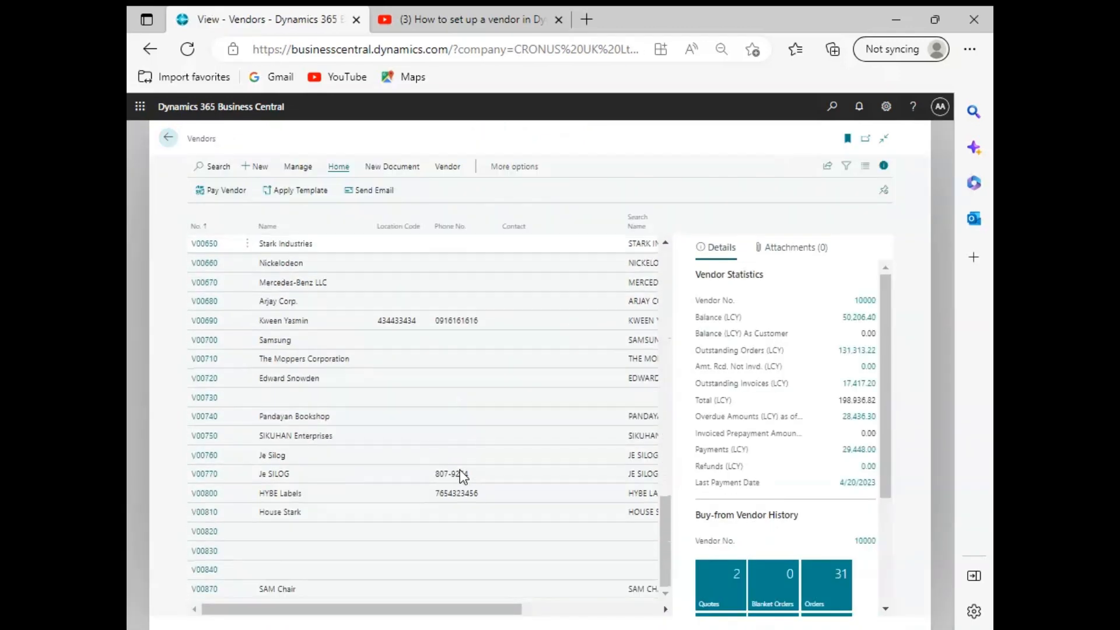
left_click(344, 589)
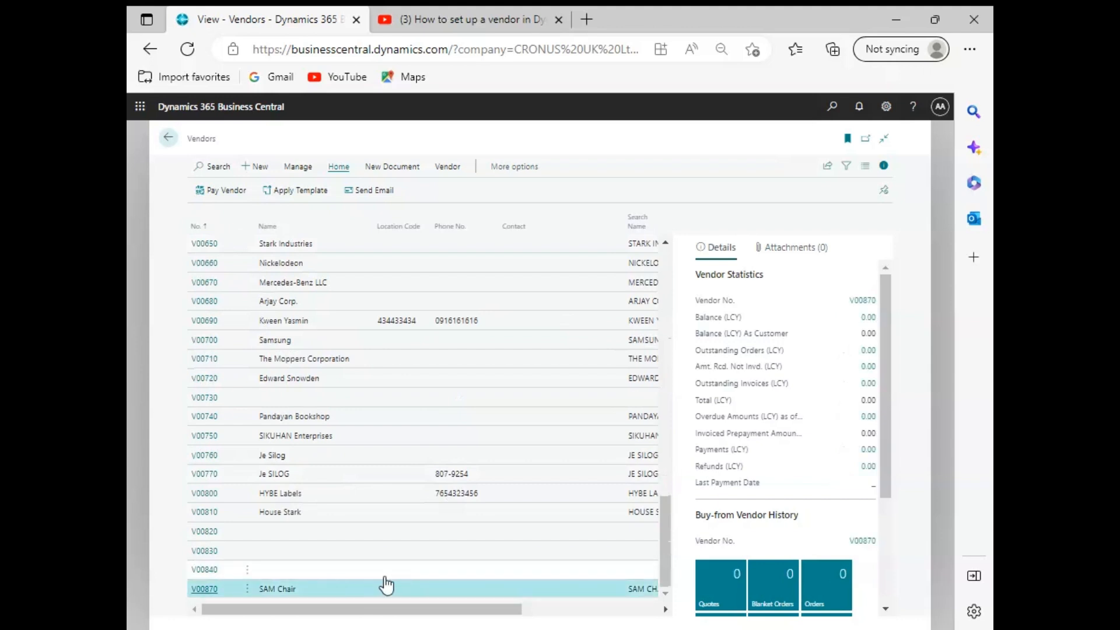
left_click_drag(458, 608, 273, 596)
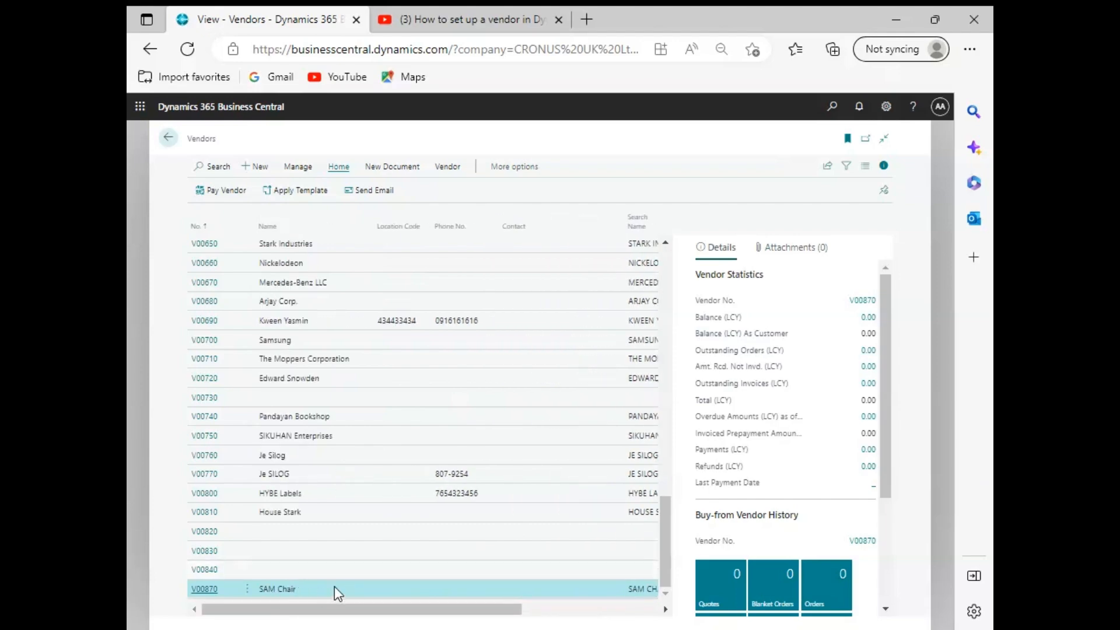